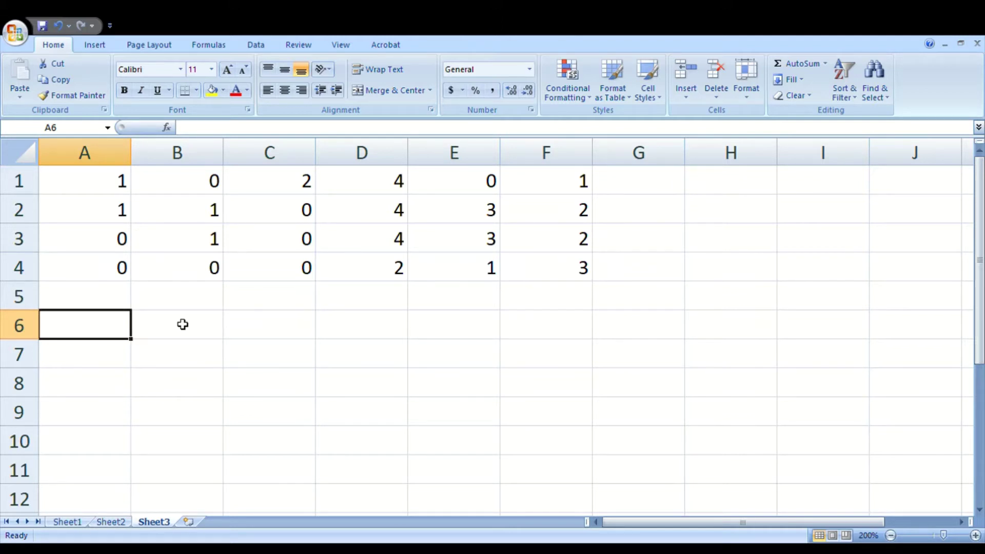
left_click_drag(99, 184, 567, 272)
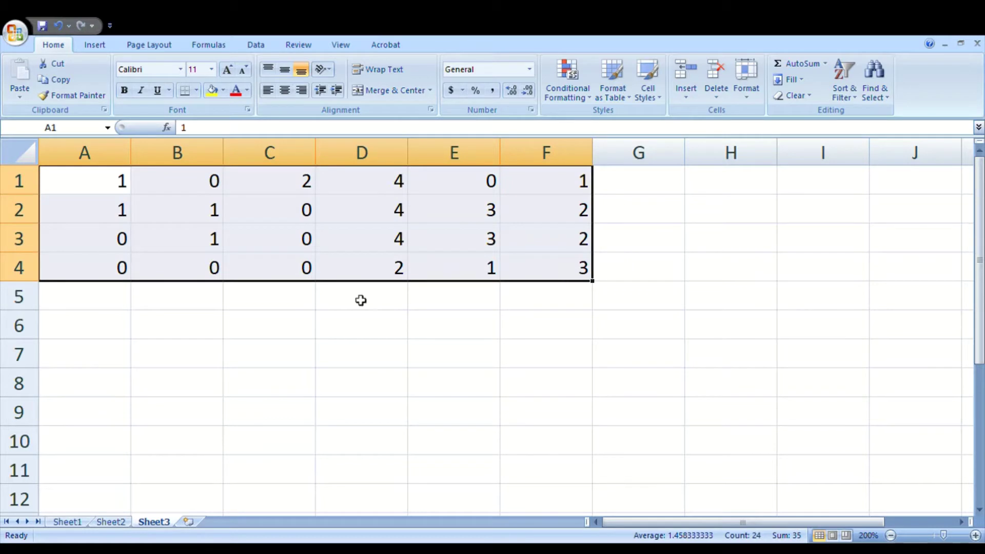
left_click(100, 331)
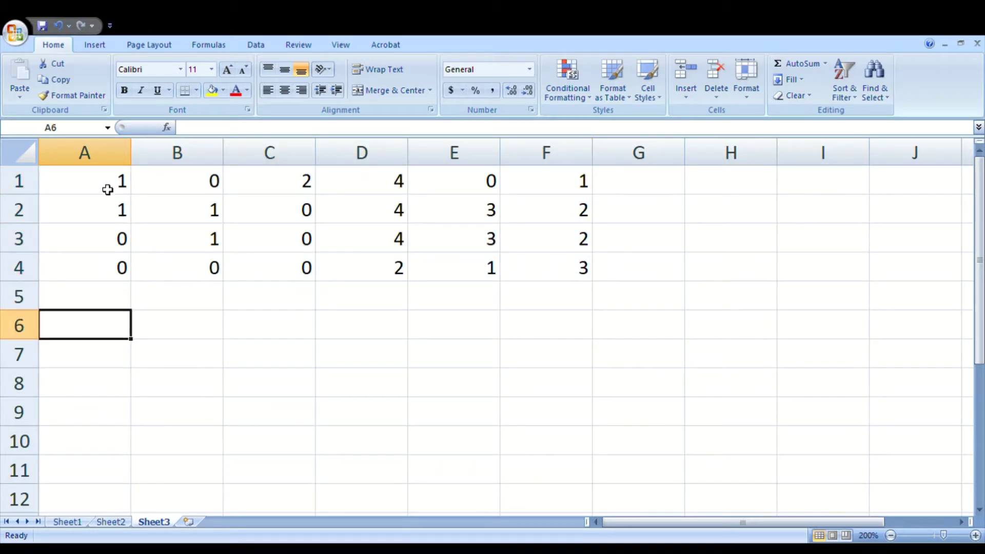
left_click_drag(106, 190, 543, 277)
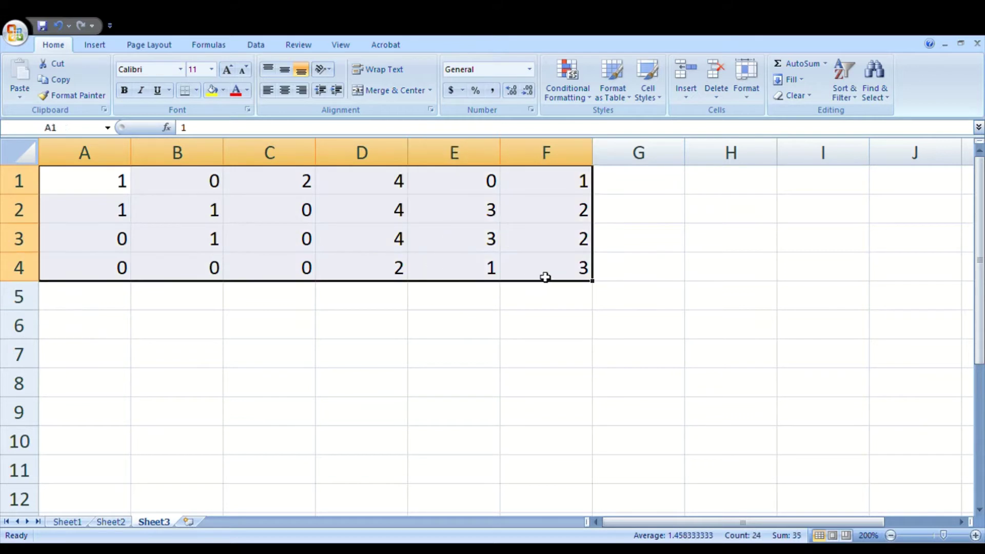
left_click(118, 346)
left_click_drag(74, 178, 538, 188)
left_click(98, 188)
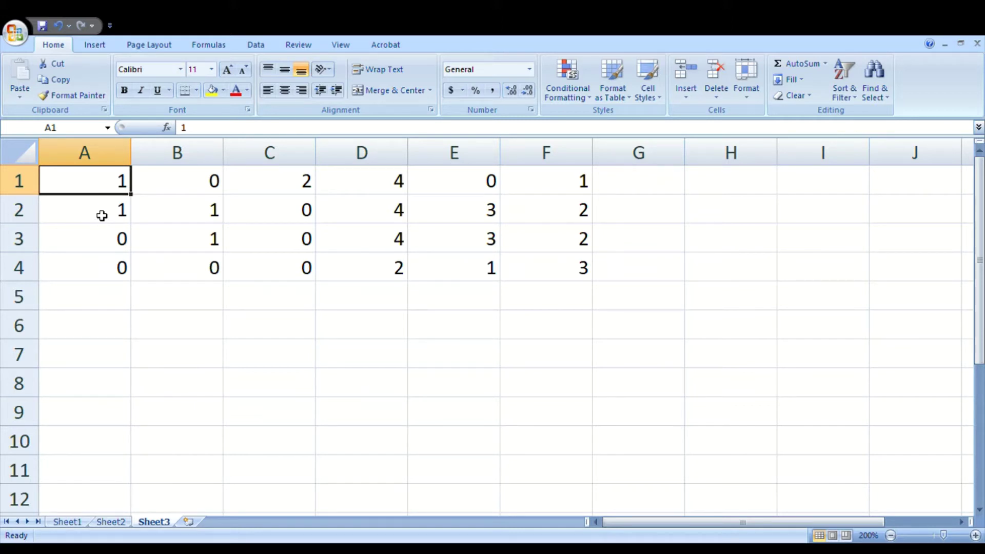
left_click_drag(100, 219, 101, 267)
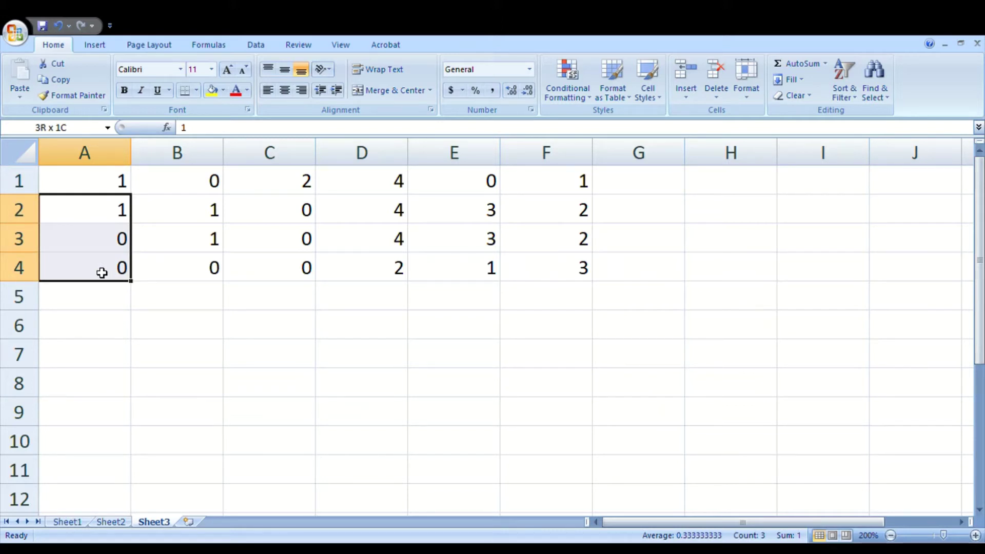
left_click(101, 210)
left_click(103, 303)
left_click(101, 213)
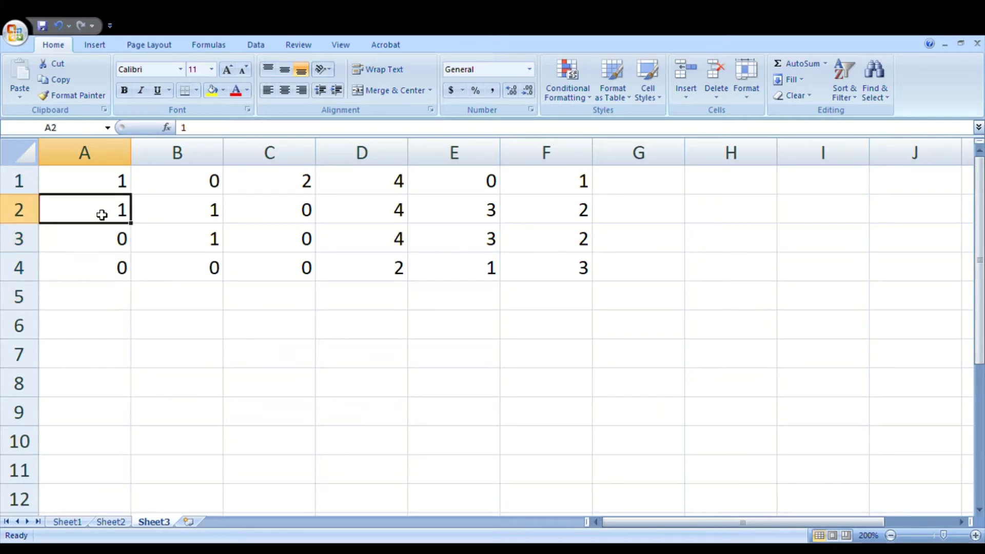
Label row 2 with the operation 'r2 --> r2 -r1' in cell H2.
left_click(681, 219)
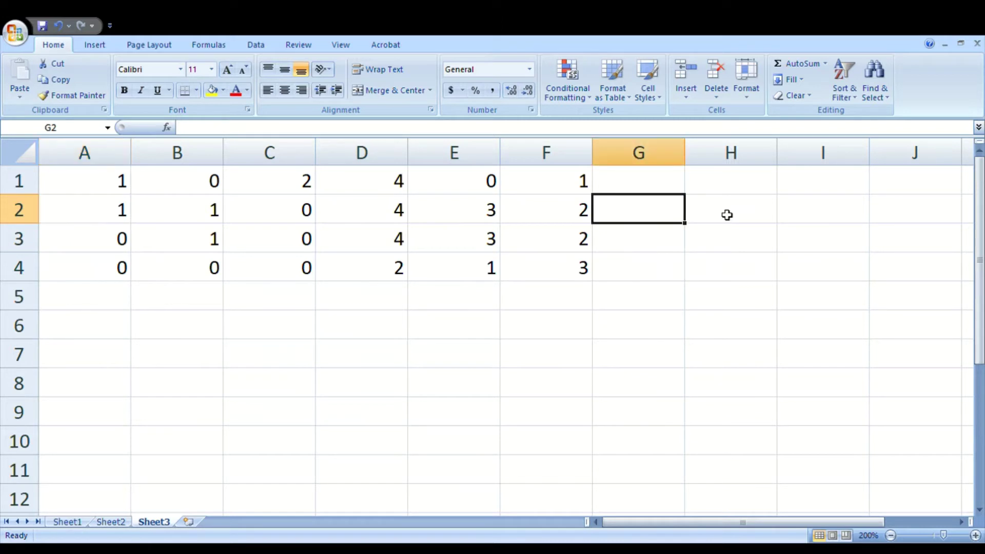
left_click(726, 215)
type("r2")
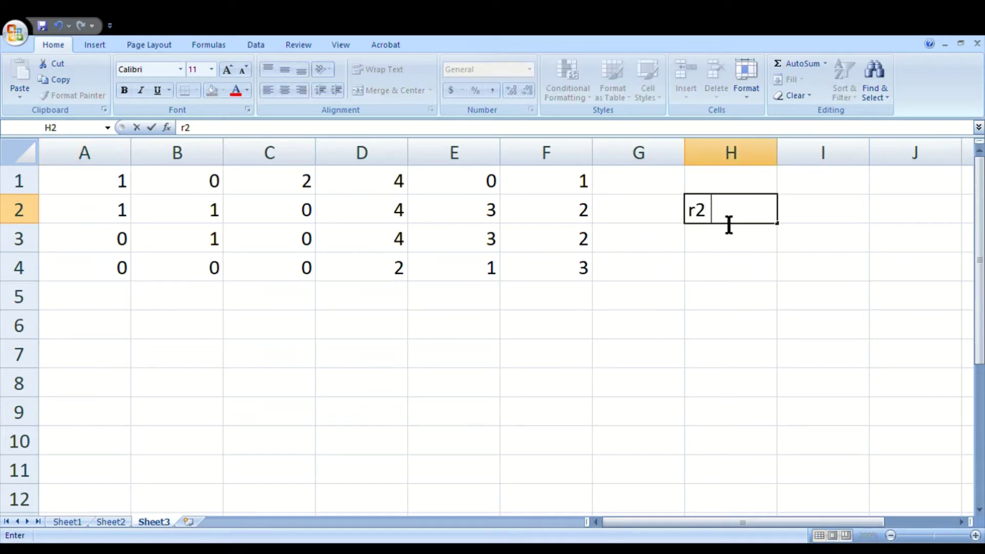
type(" --> r2 -r1")
key("Return")
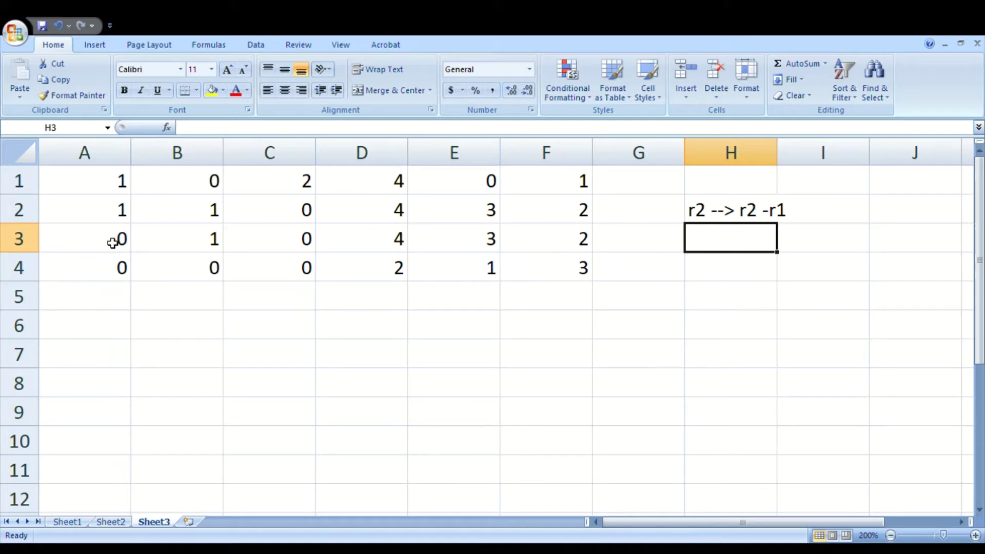
Copy row 1's values into row 6, starting at A6.
left_click(96, 182)
key("shift+Right")
key("shift+Right")
key("shift+Right")
key("shift+Right")
key("shift+Right")
key("ctrl+c")
left_click(105, 326)
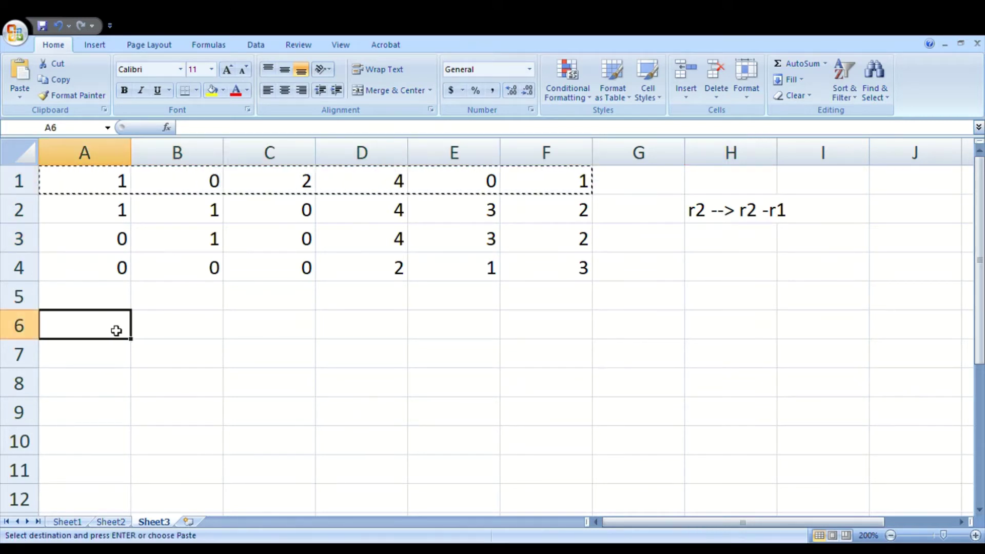
key("ctrl+v")
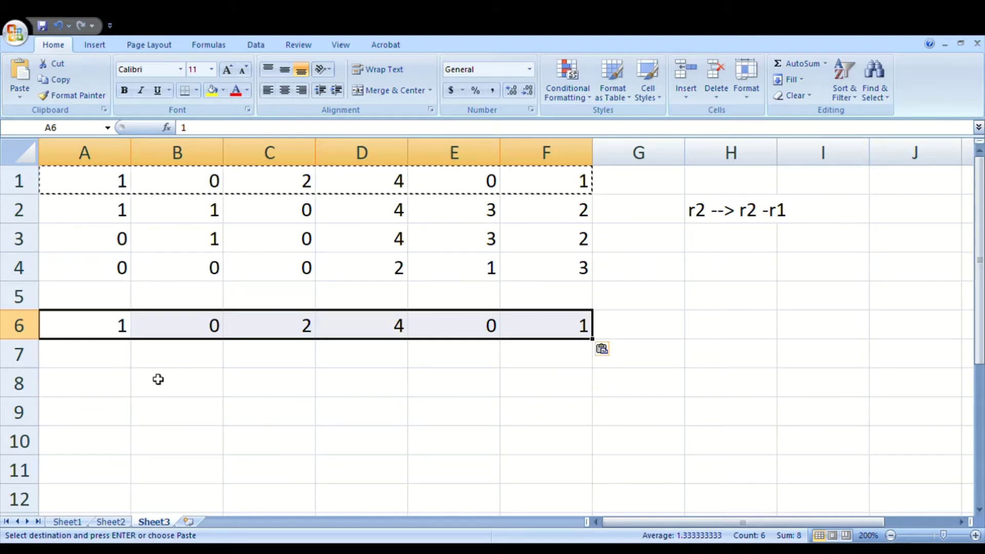
key("ctrl+z")
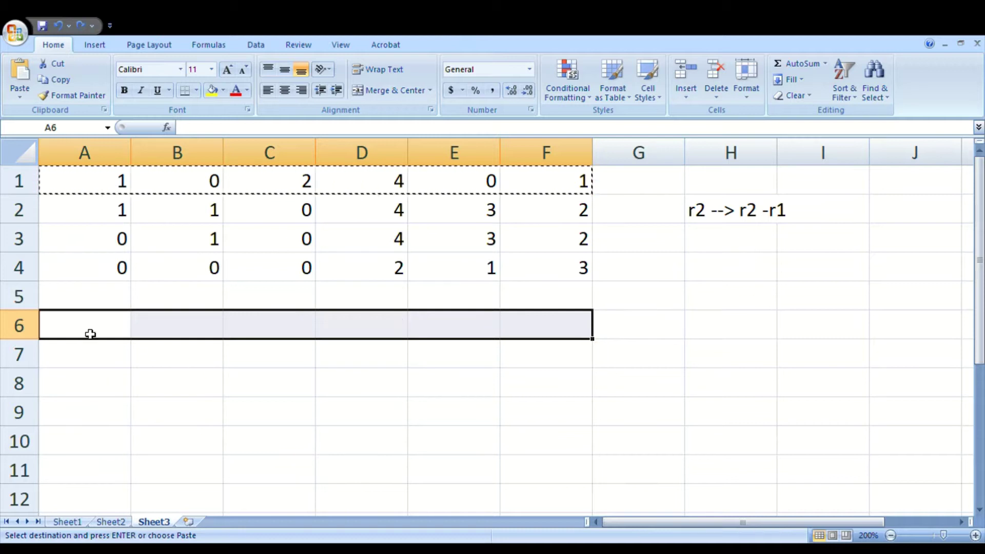
left_click(92, 331)
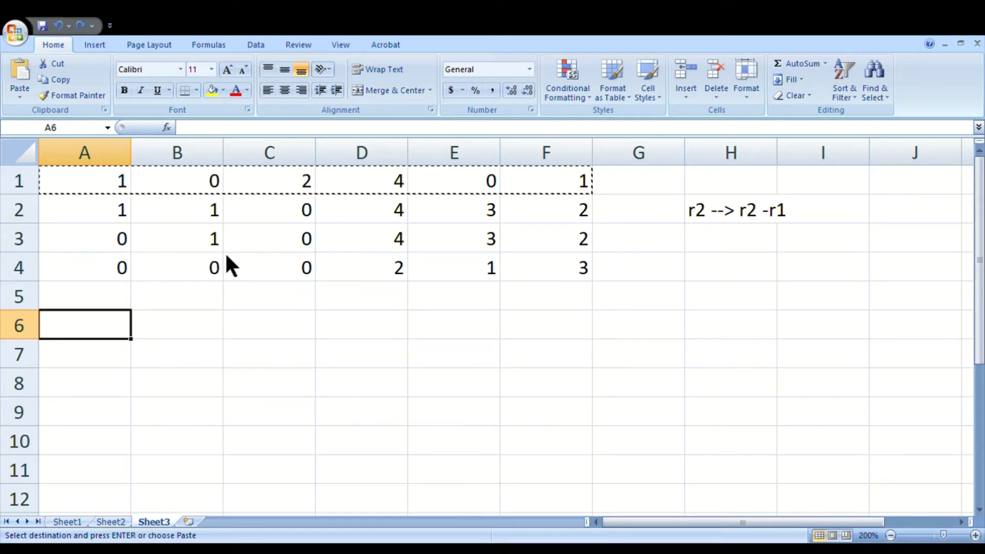
key("ctrl+v")
left_click(217, 378)
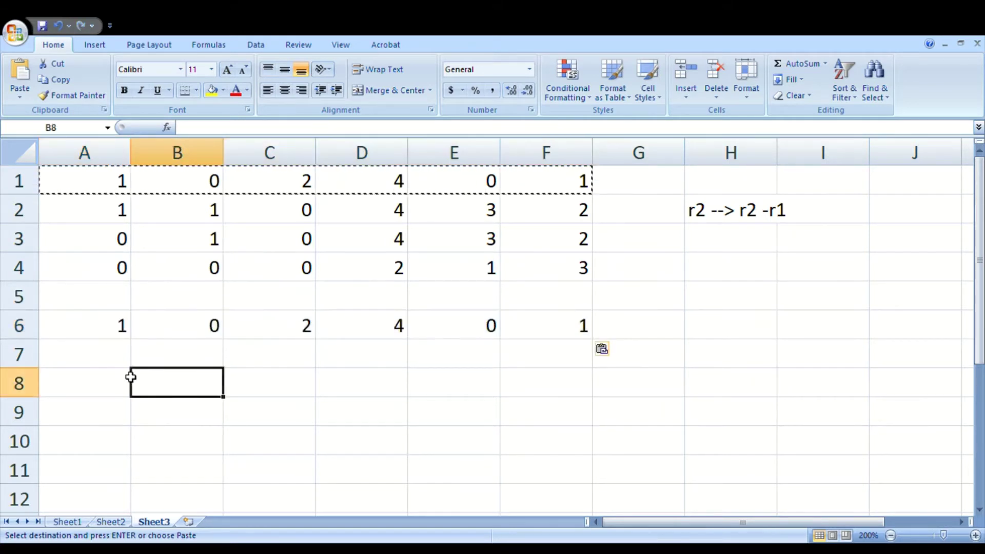
left_click(116, 362)
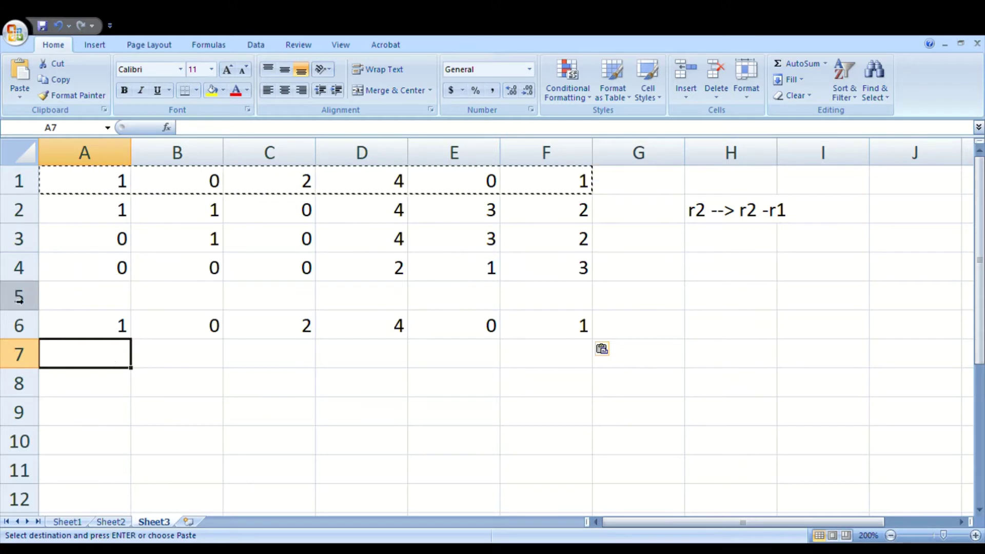
Fill row 7 with row 2 minus row 1 formulas, =A2-A1 through =F2-F1.
left_click(110, 218)
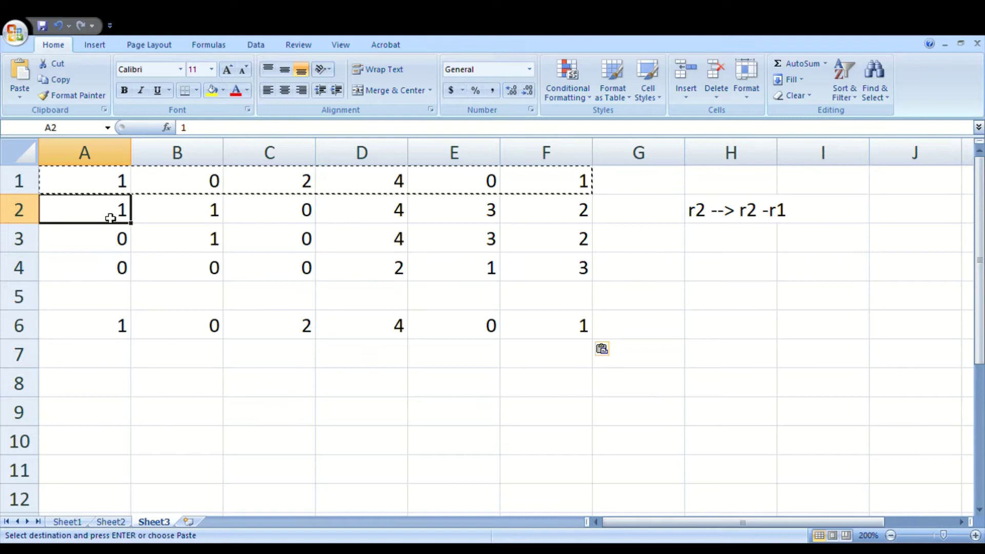
left_click(116, 360)
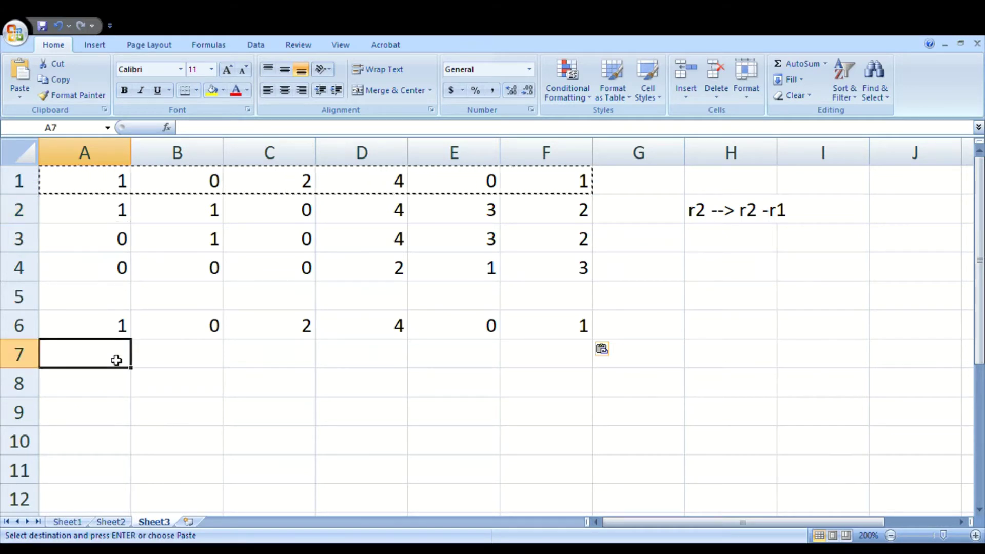
type("=")
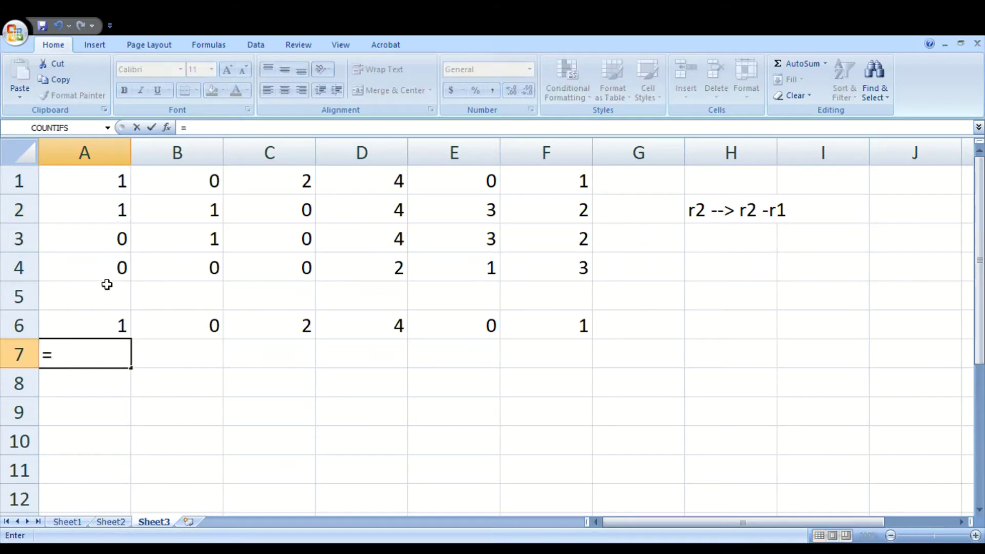
left_click(119, 215)
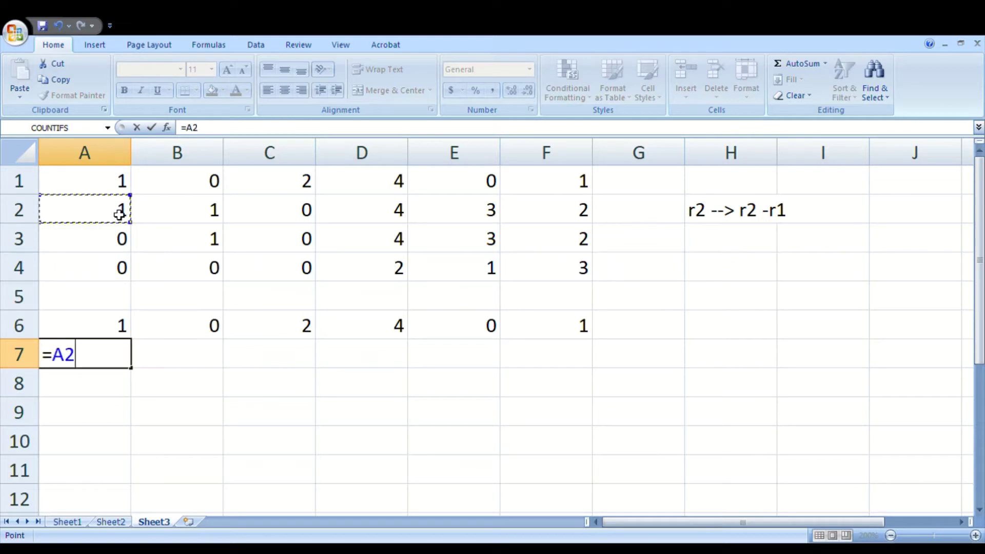
type("-")
left_click(114, 190)
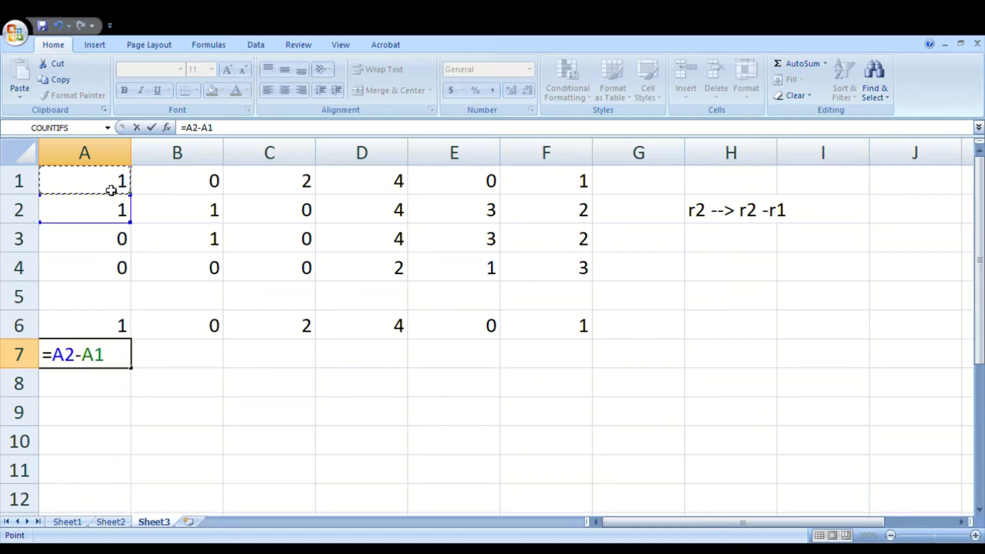
key("Return")
left_click(107, 362)
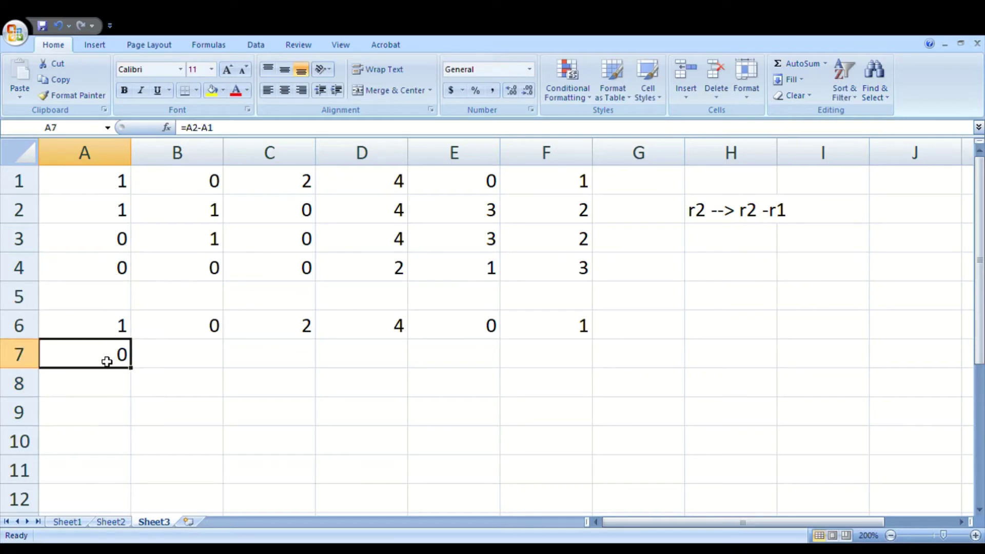
left_click_drag(132, 369, 578, 374)
Verify each row 7 formula against rows 1 and 2, reading 0, 1, -2, 0, 3, 1.
left_click(219, 414)
left_click(226, 220)
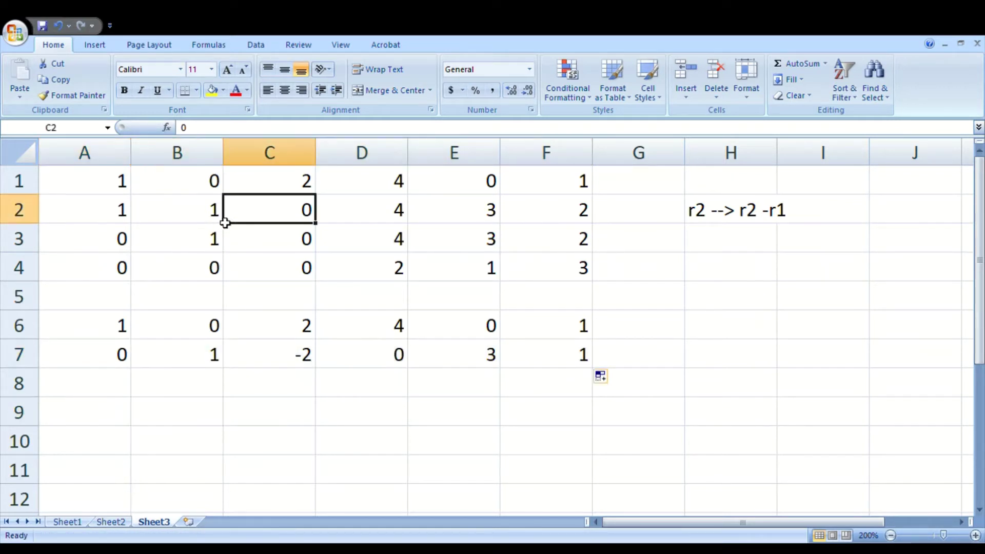
left_click(209, 216)
left_click(207, 188)
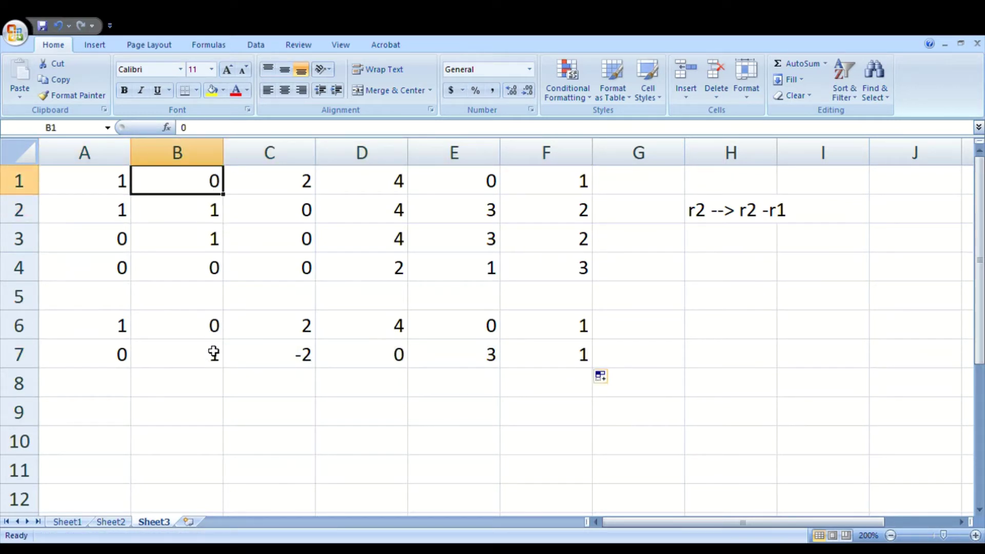
left_click(214, 353)
left_click(301, 210)
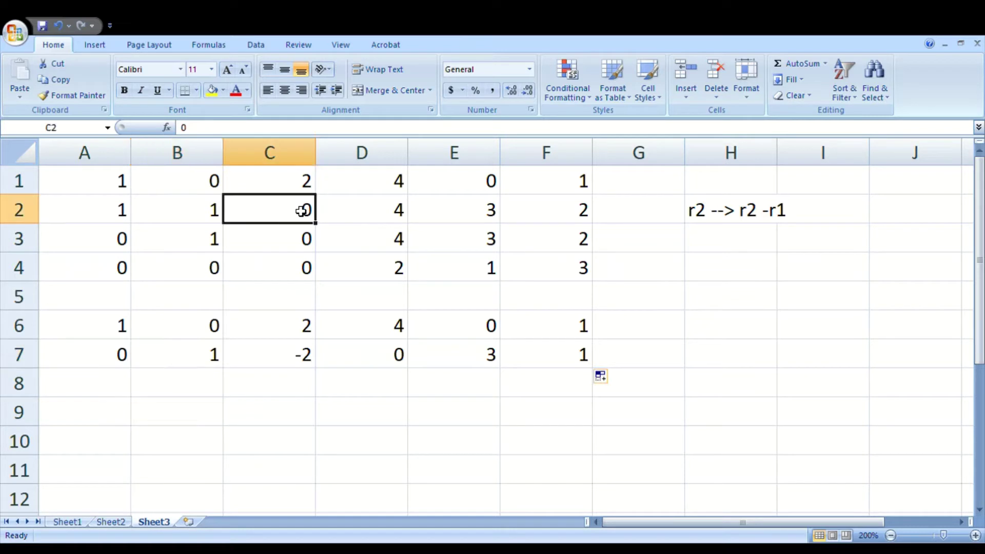
left_click(309, 185)
left_click(310, 358)
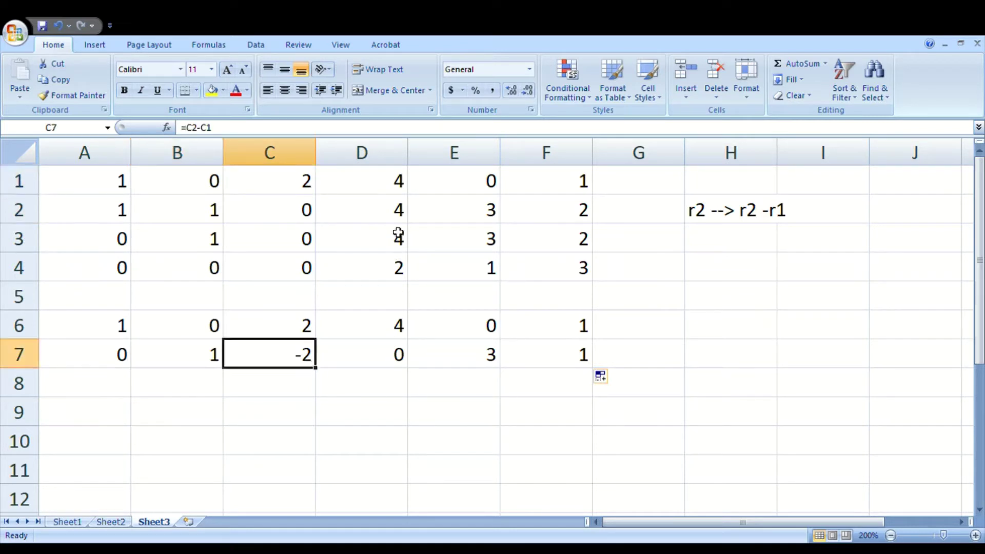
left_click(399, 213)
left_click(403, 190)
left_click(400, 364)
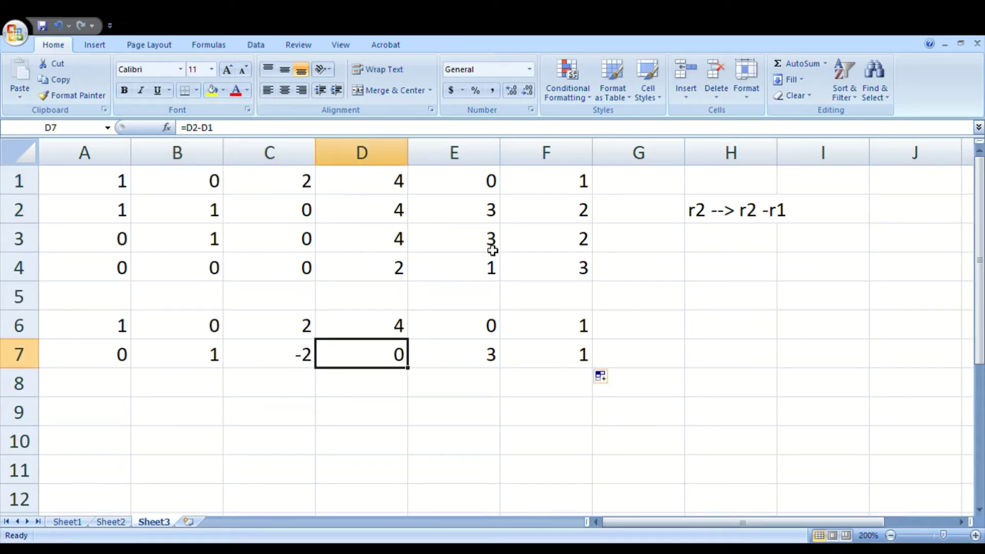
left_click(488, 221)
left_click(494, 185)
left_click(503, 359)
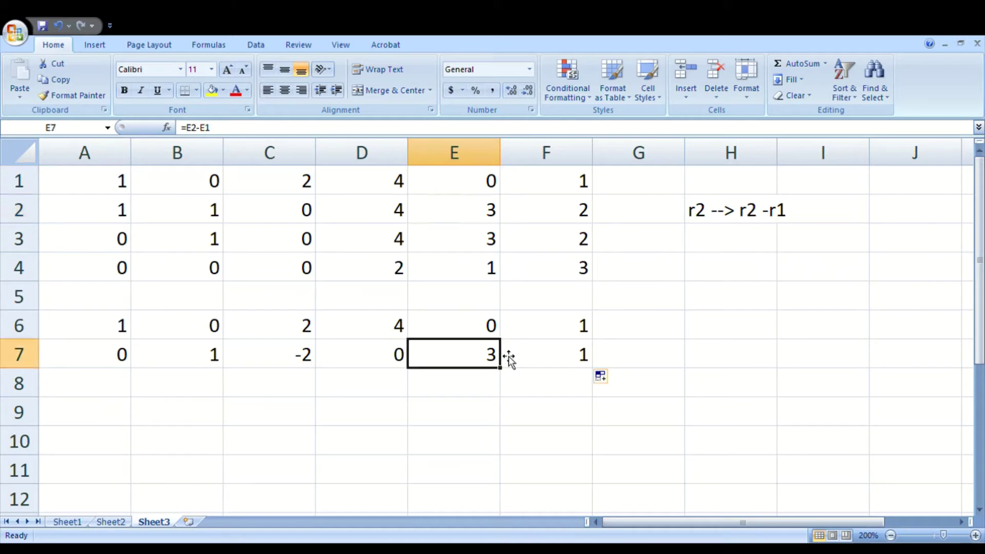
left_click(585, 227)
left_click(589, 190)
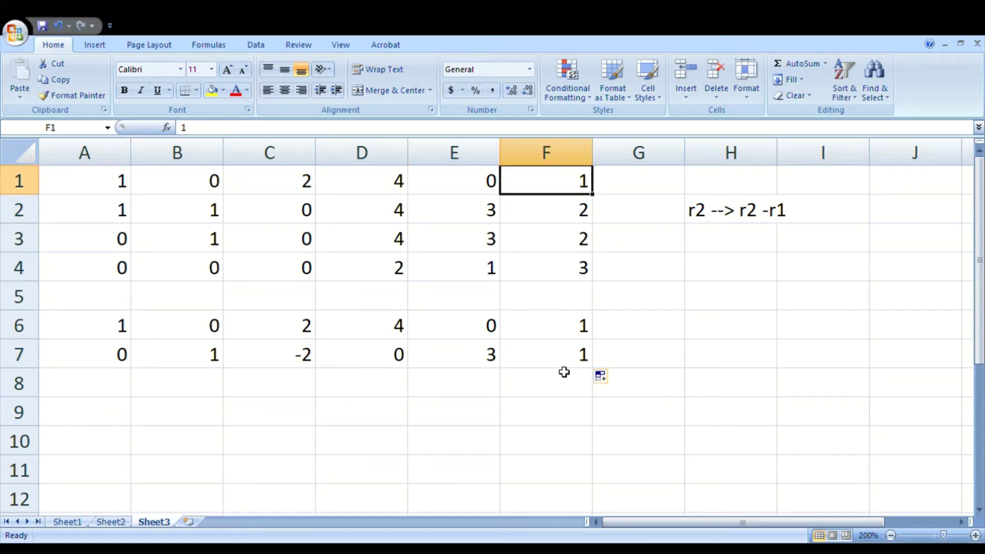
left_click(583, 354)
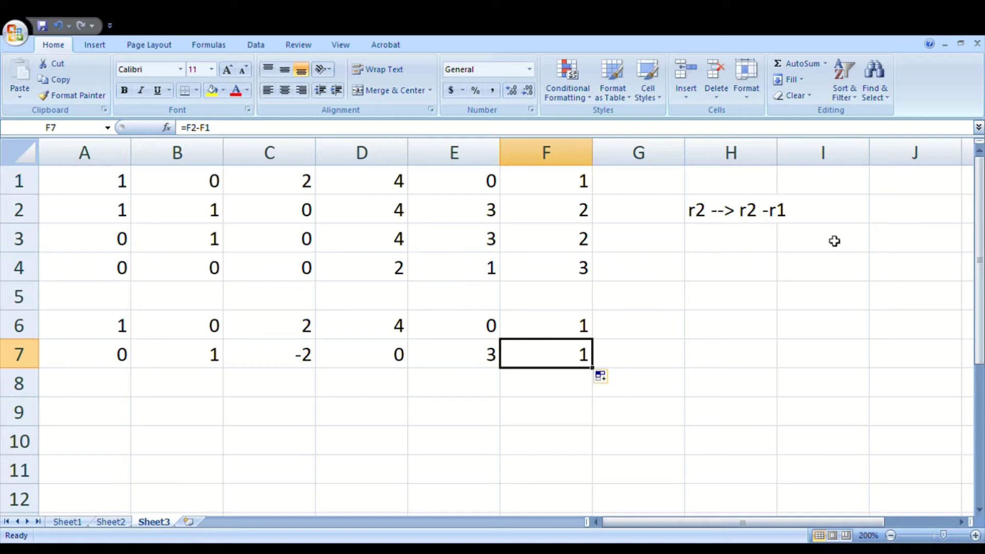
left_click(721, 216)
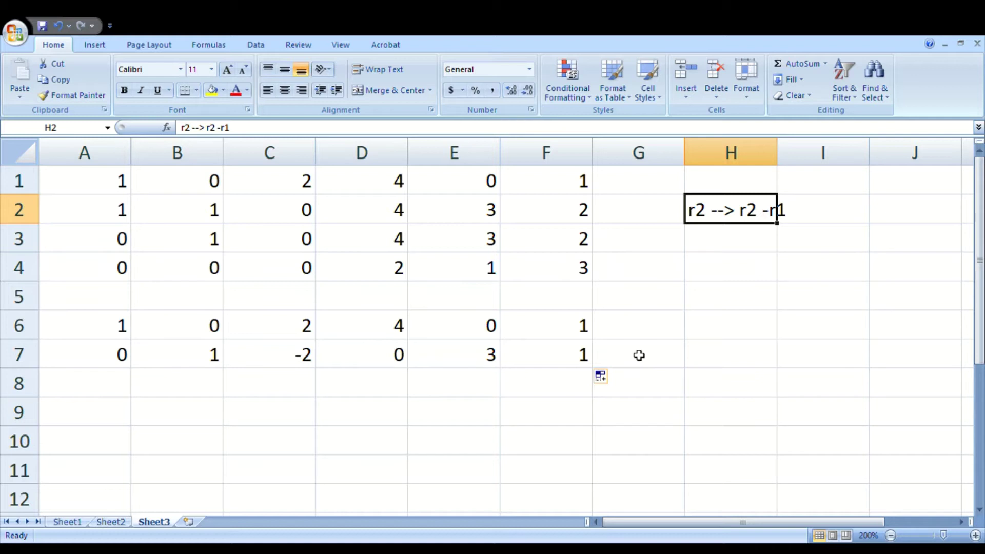
Copy matrix rows 3 and 4 (A3:F4) into rows 8 and 9.
left_click(714, 358)
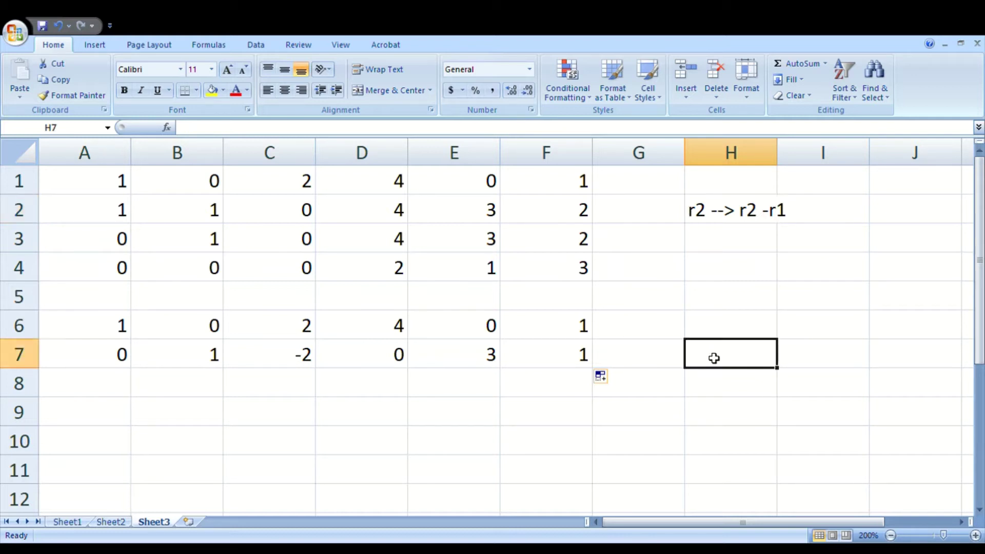
left_click(123, 386)
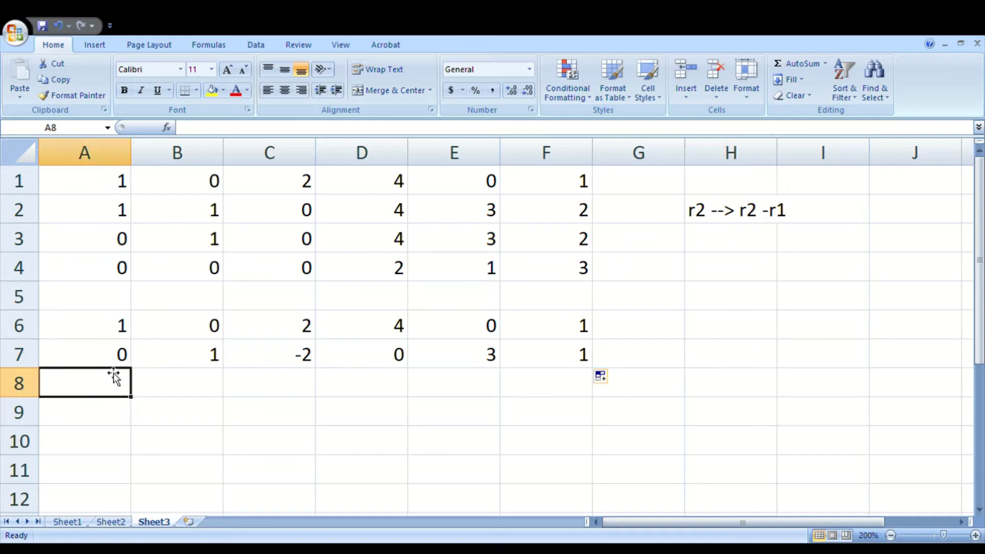
left_click(106, 209)
left_click_drag(121, 234, 572, 275)
left_click(98, 261)
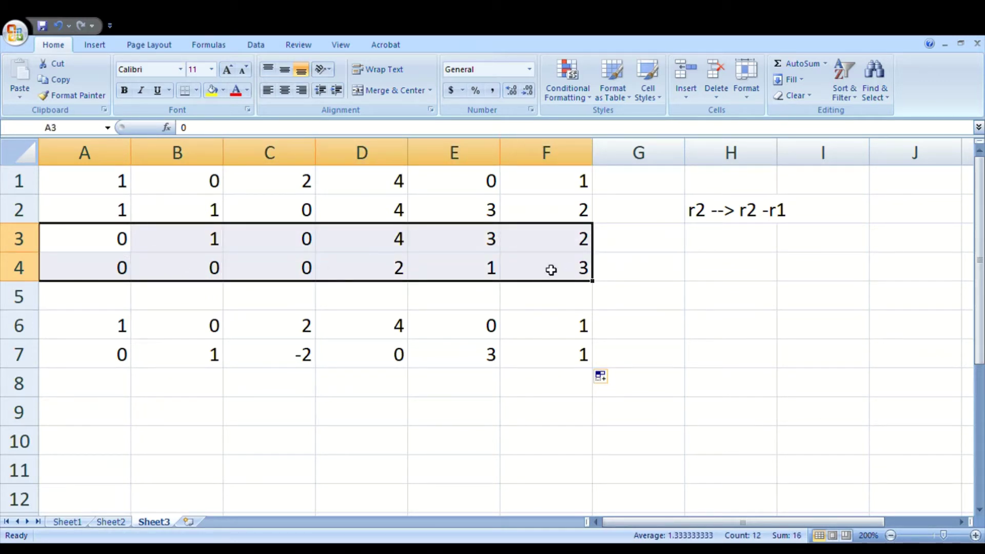
key("ctrl+c")
left_click(114, 389)
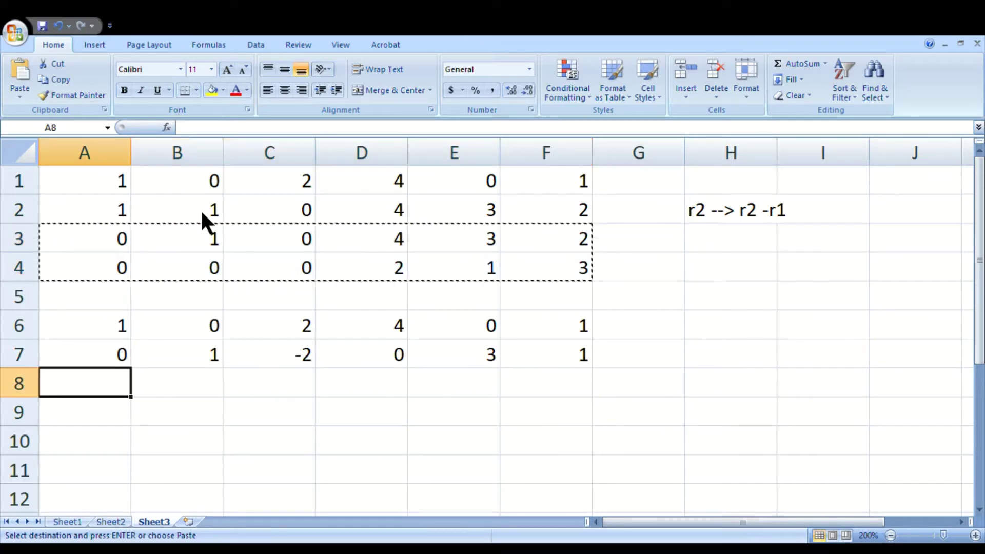
key("ctrl+v")
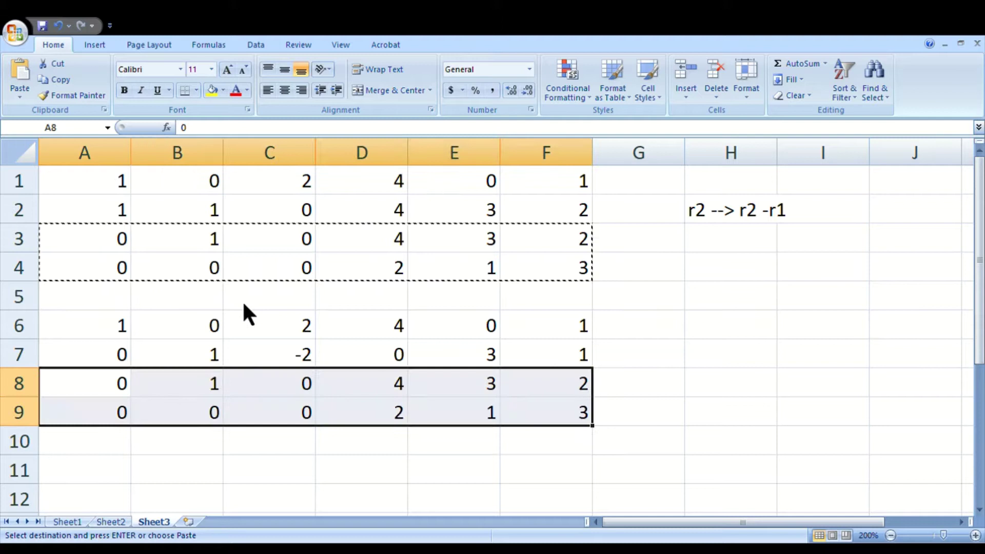
Review the new matrix in rows 6–9, checking row 7's formulas and copied values.
left_click(252, 447)
left_click(97, 330)
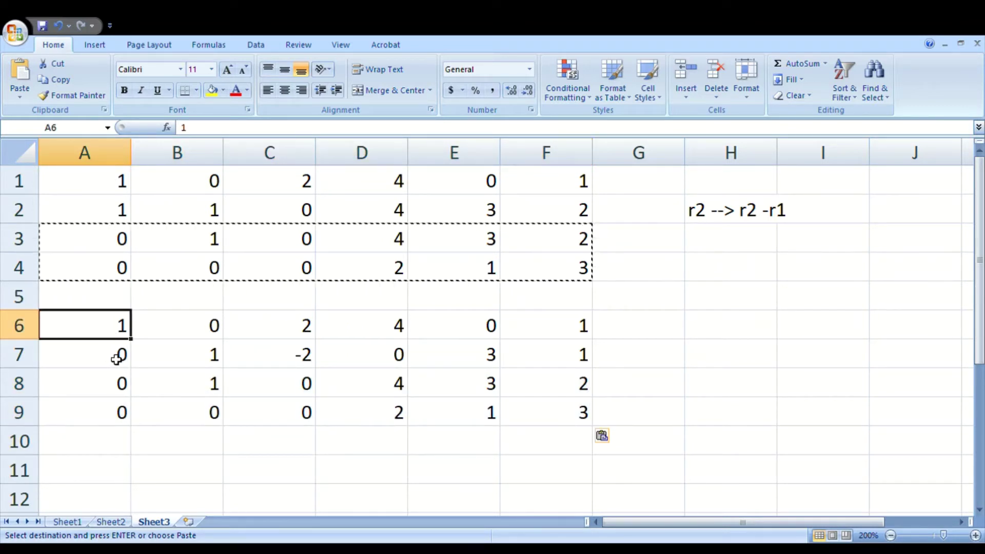
left_click_drag(107, 358, 112, 414)
left_click(117, 330)
left_click_drag(88, 356, 577, 354)
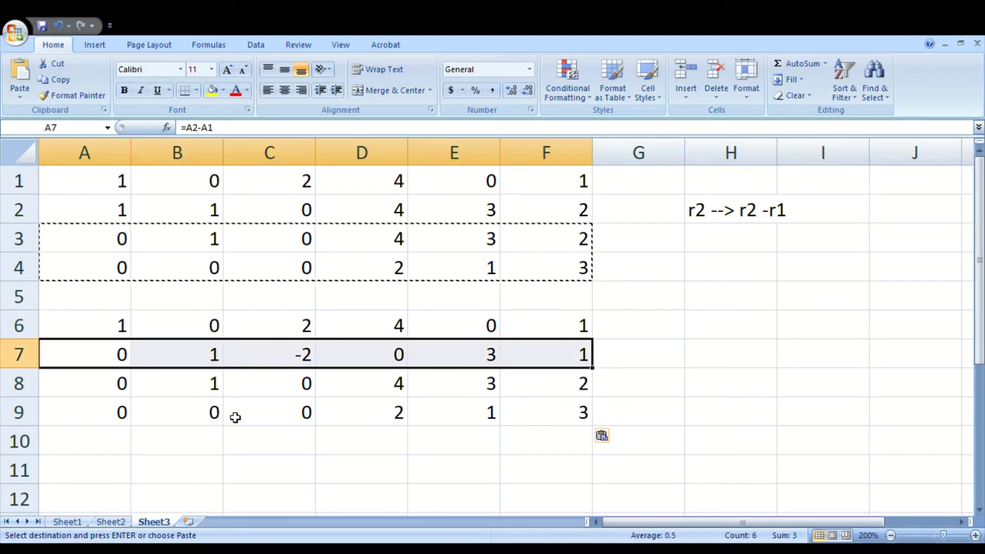
left_click(206, 358)
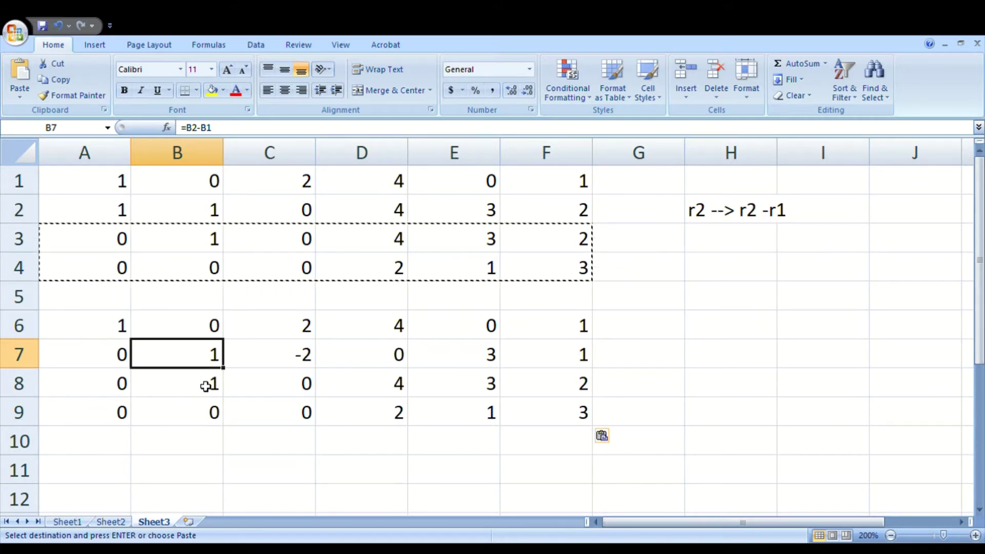
left_click_drag(205, 386, 207, 406)
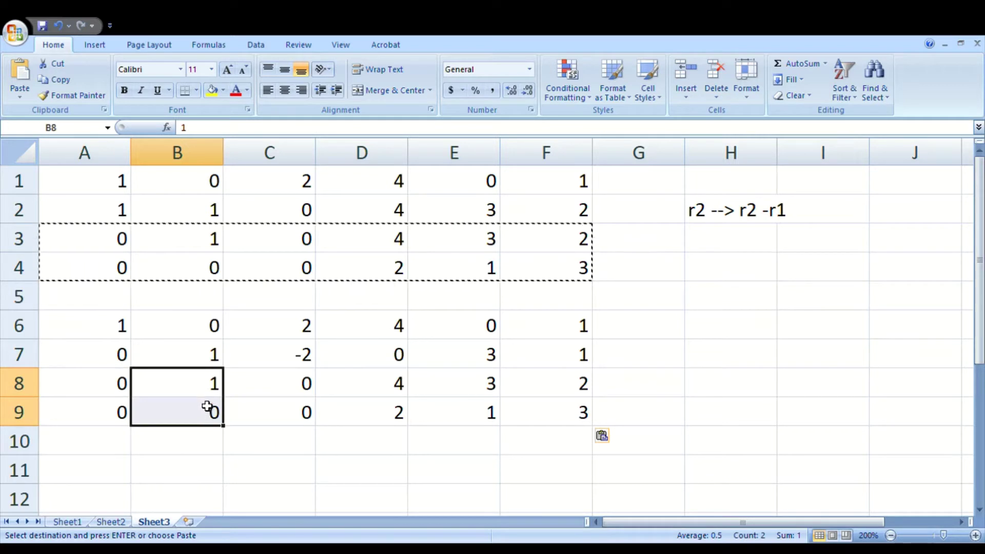
left_click(208, 388)
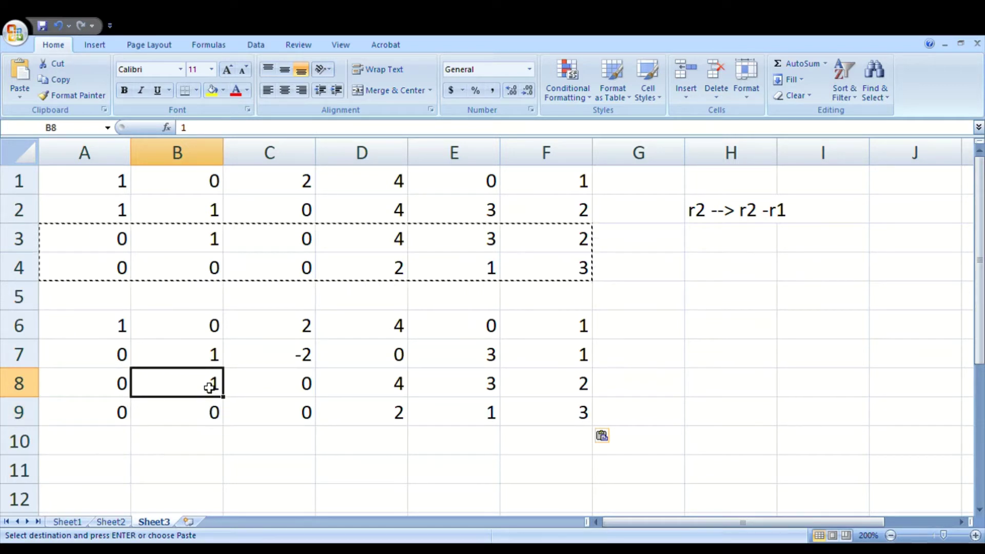
Write the next operation label 'r3 --> r3 - r2' in cell H8.
left_click(712, 383)
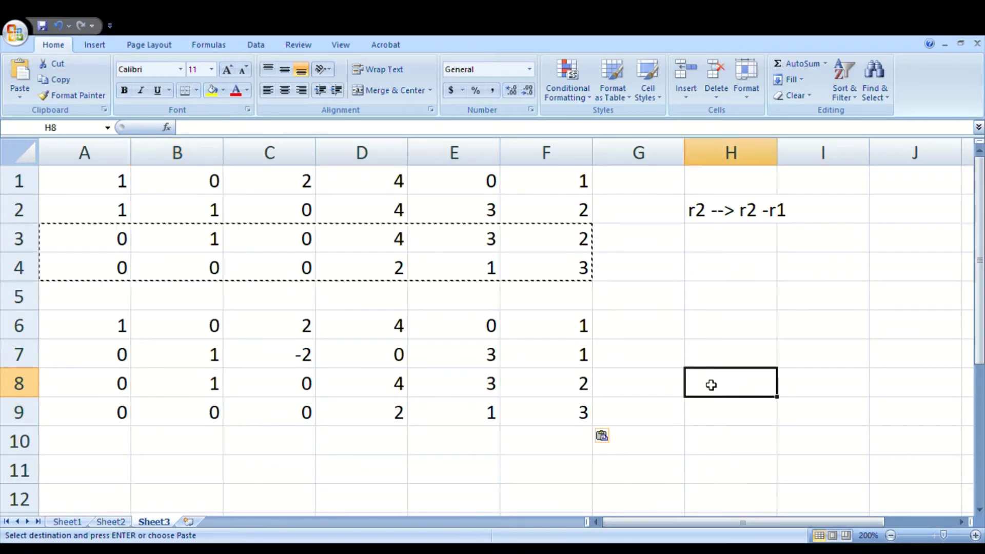
type("r3 -->")
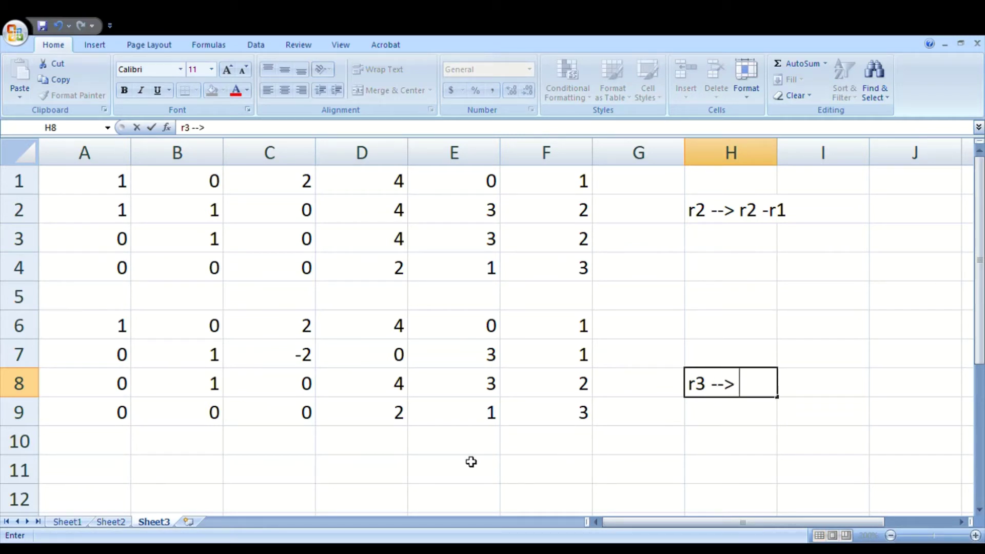
left_click(221, 361)
left_click(750, 388)
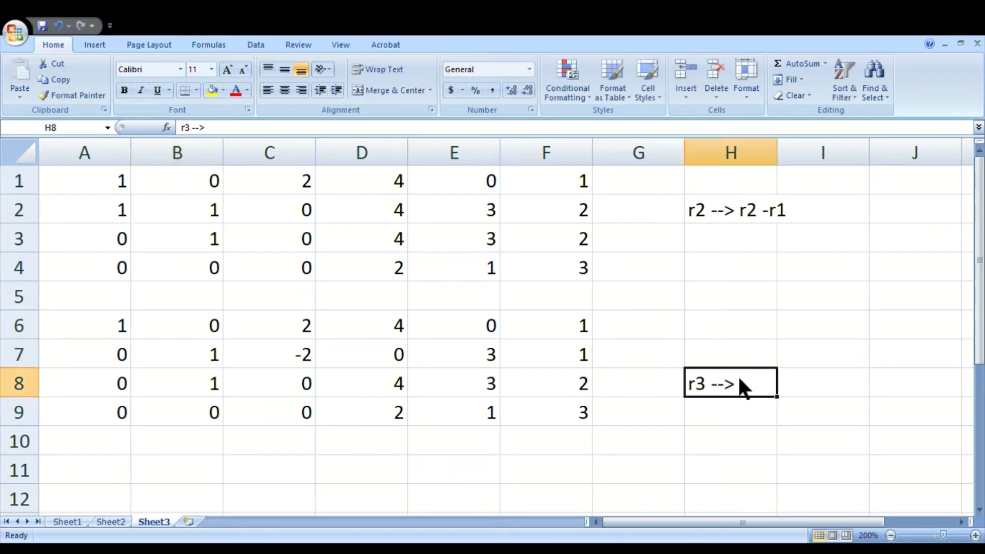
double_click(771, 390)
type("r3")
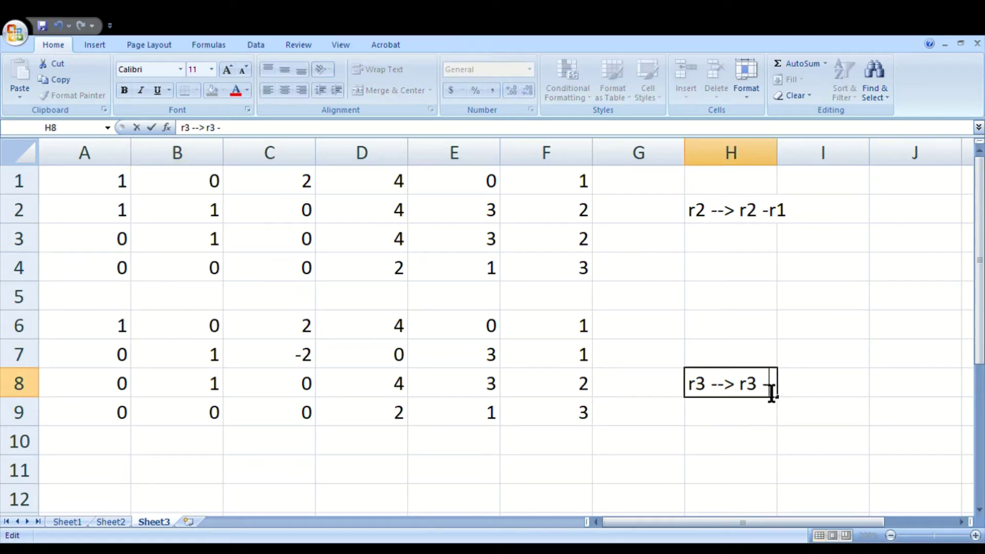
type(" - r2")
key("Return")
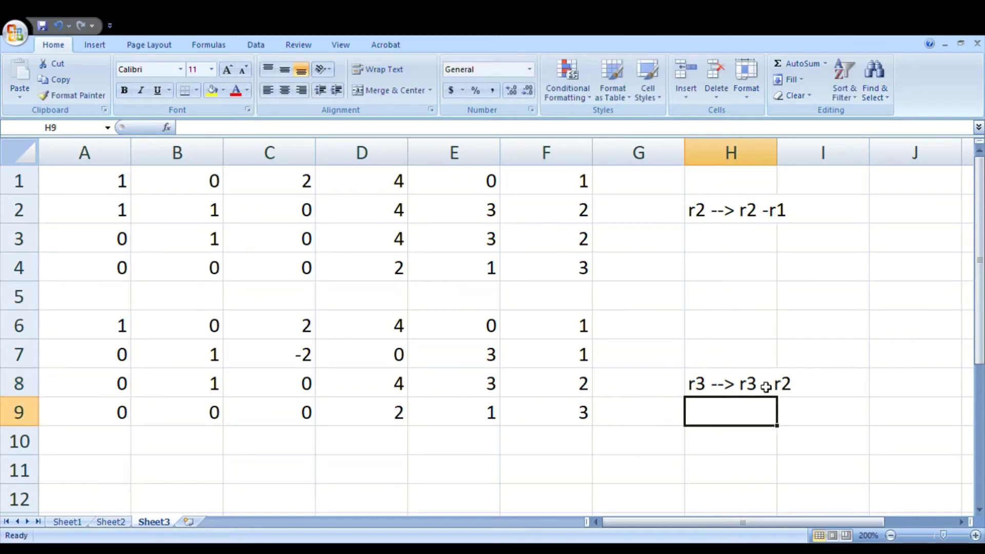
Copy rows 6 and 7 into rows 11 and 12.
scroll(96, 239, "down", 1)
left_click_drag(98, 245, 565, 279)
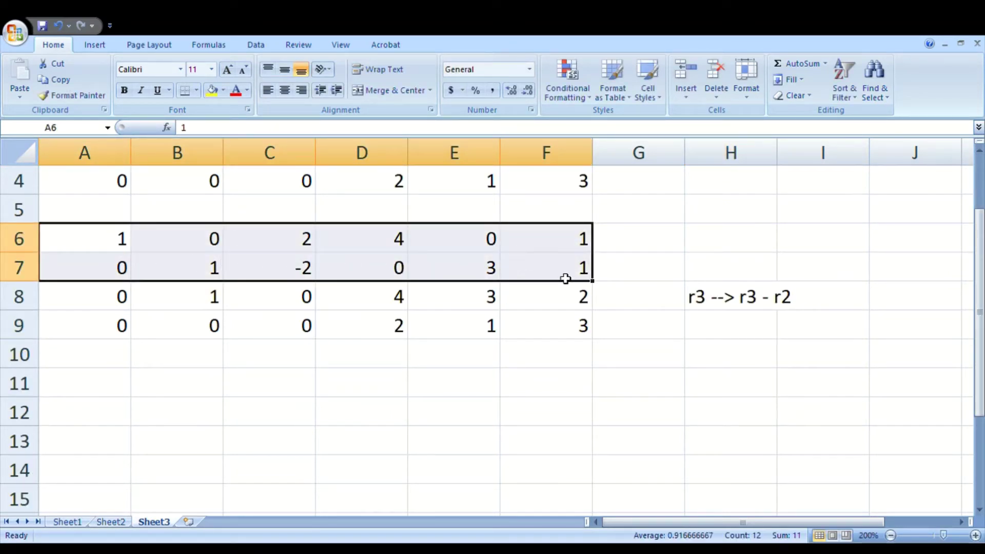
key("ctrl+c")
left_click(84, 385)
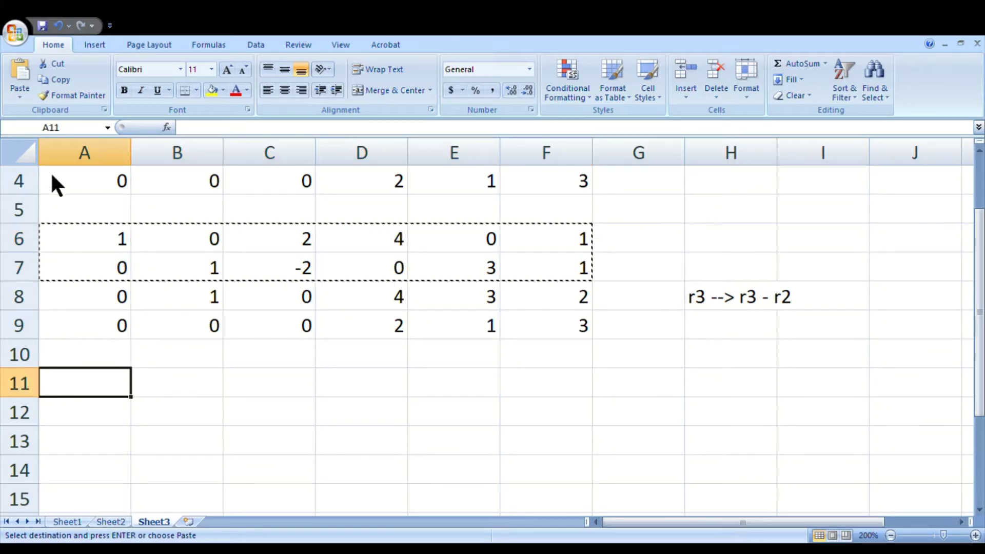
key("ctrl+v")
scroll(206, 391, "down", 1)
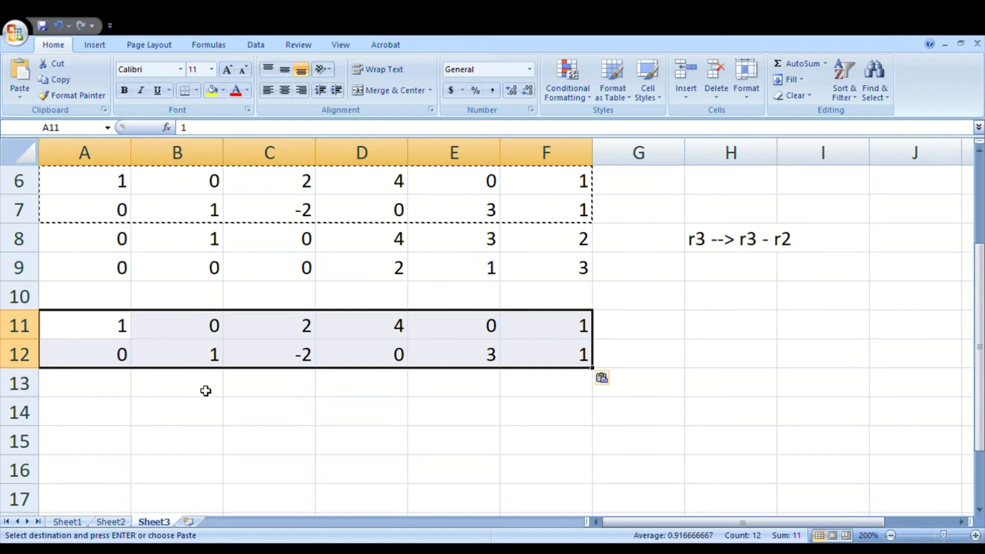
left_click(713, 250)
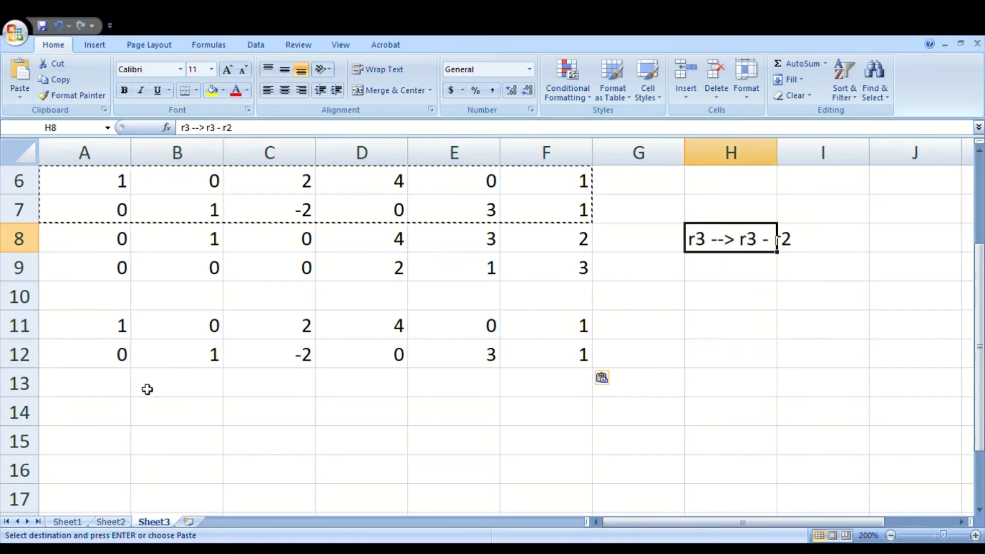
left_click(122, 390)
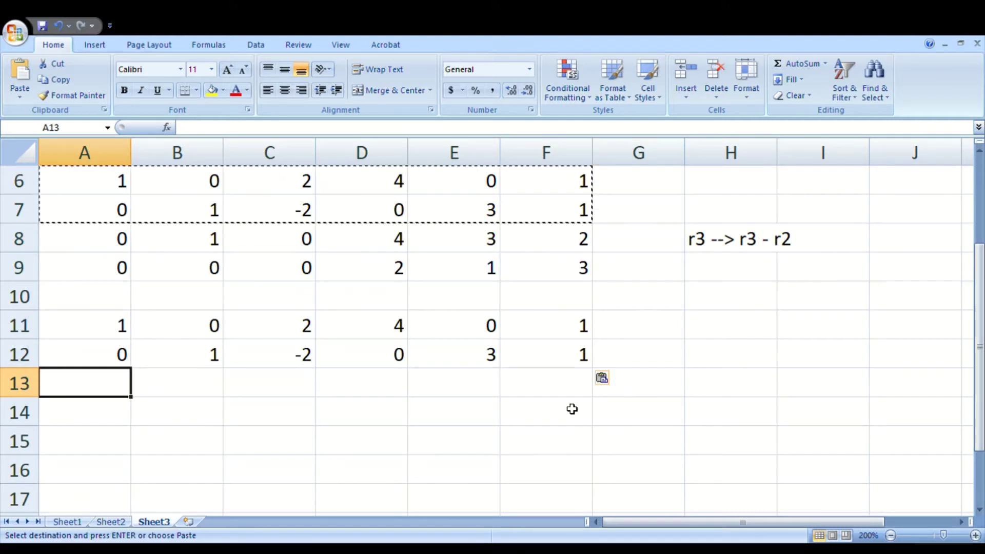
Fill row 13 with =A8-A7 style formulas to column F, giving 0, 0, 2, 4, 0, 1.
type("=")
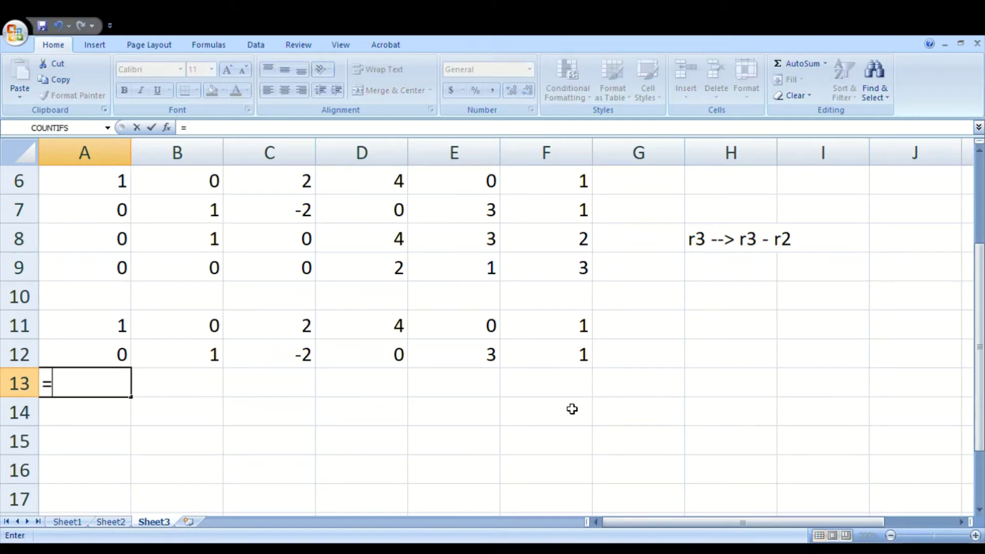
left_click(119, 241)
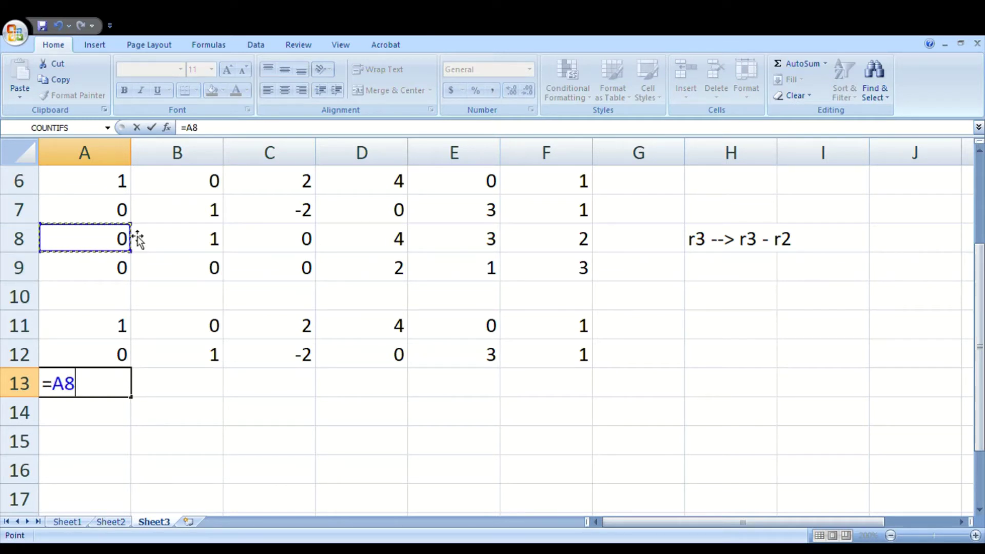
type("-")
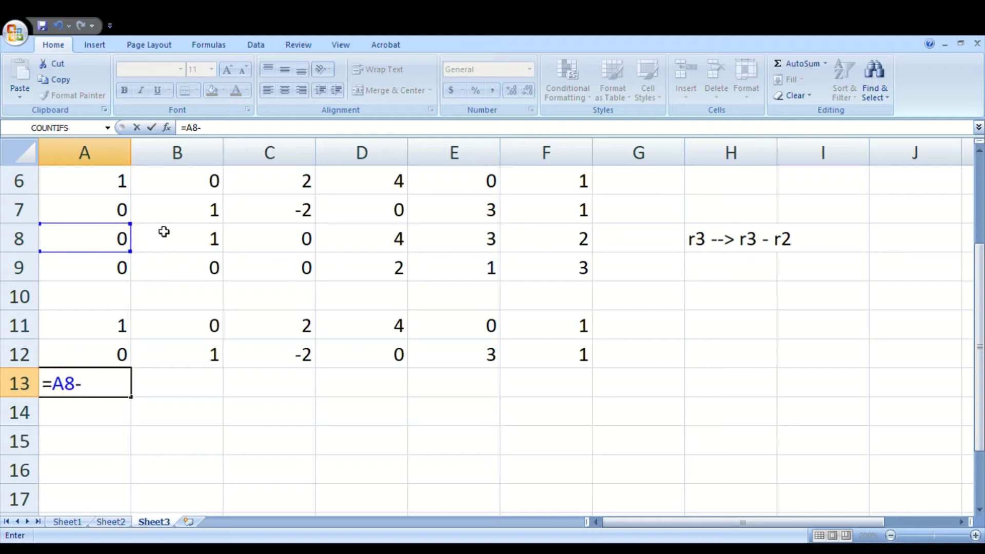
left_click(119, 215)
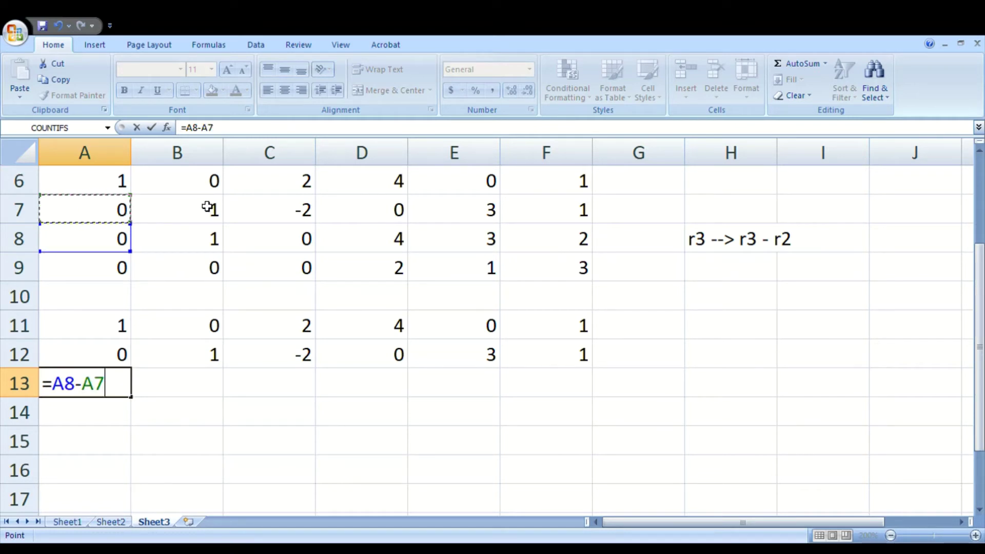
key("Return")
left_click(121, 384)
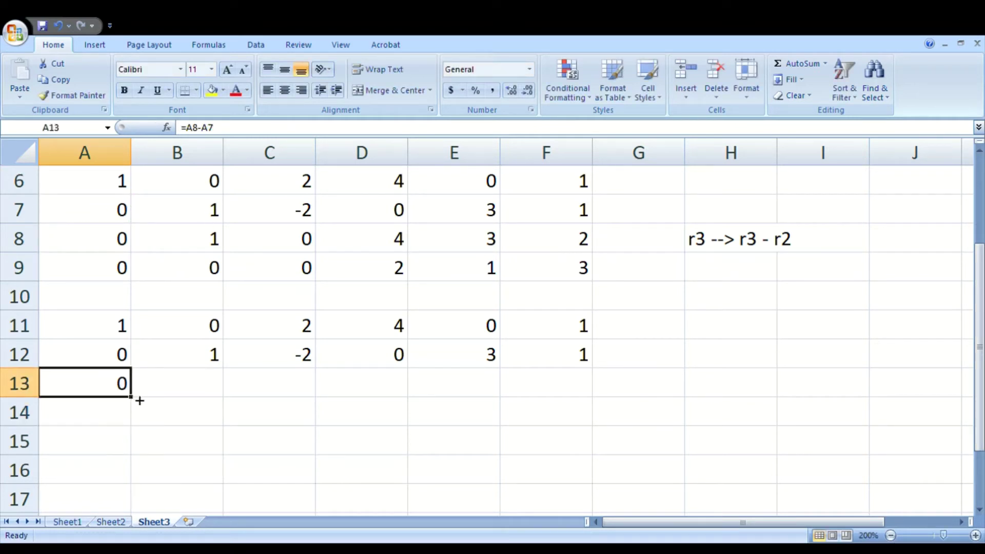
left_click_drag(138, 404, 581, 411)
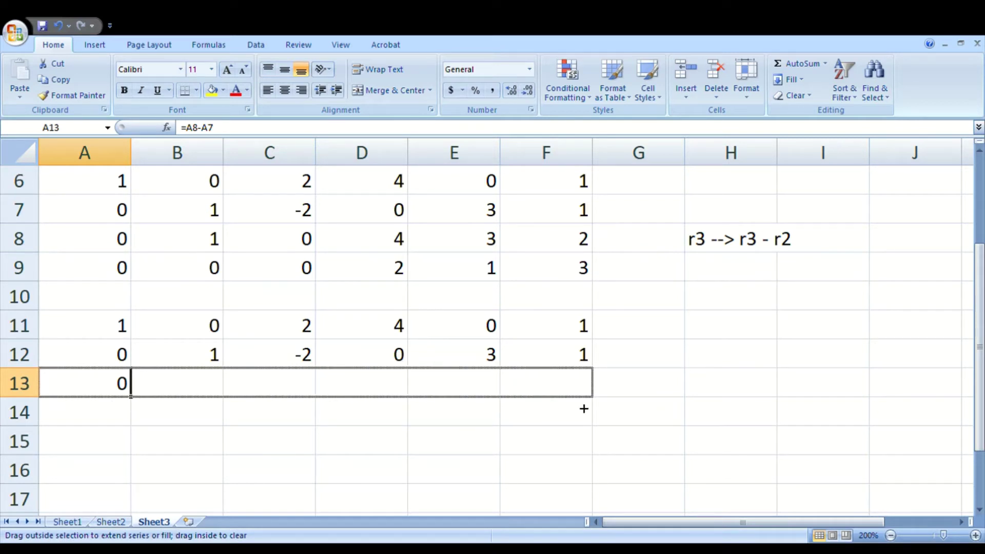
left_click_drag(583, 409, 583, 409)
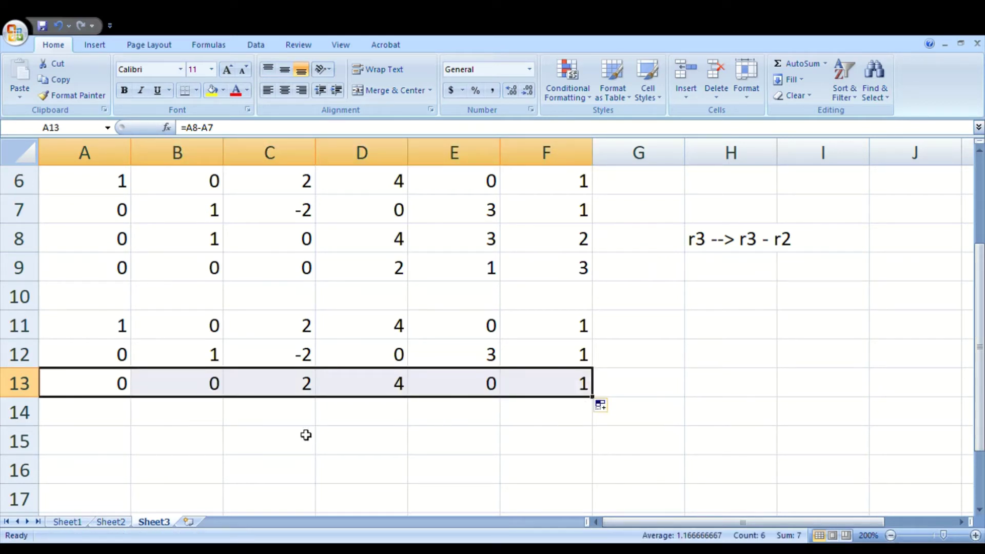
key("Down")
Copy row 9's values unchanged into row 14.
left_click(216, 238)
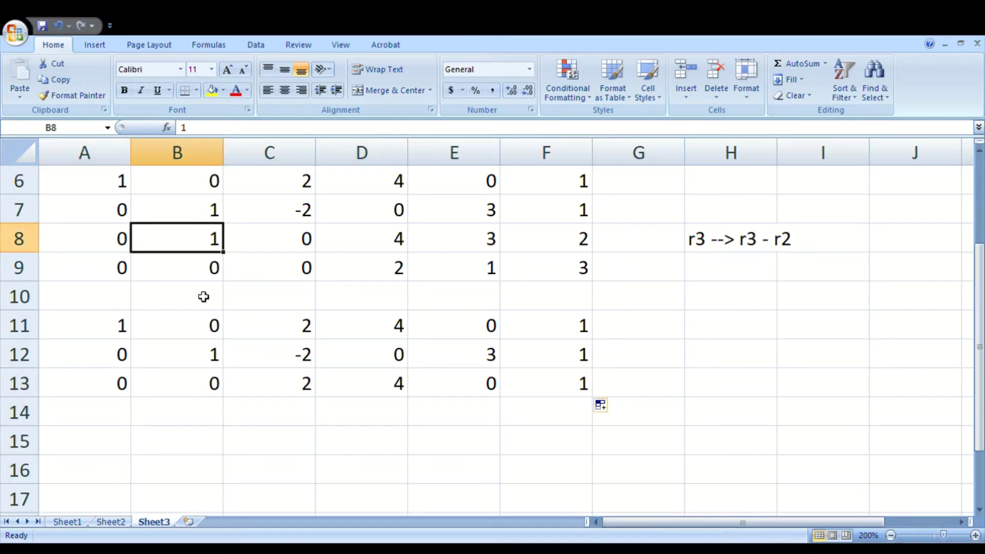
left_click(216, 274)
left_click_drag(87, 269, 567, 269)
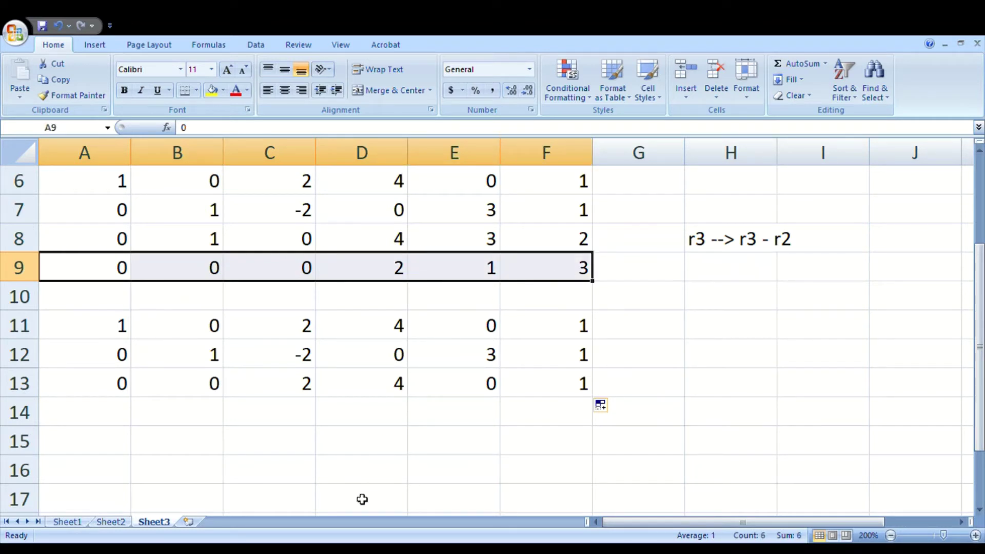
key("ctrl+c")
left_click(108, 412)
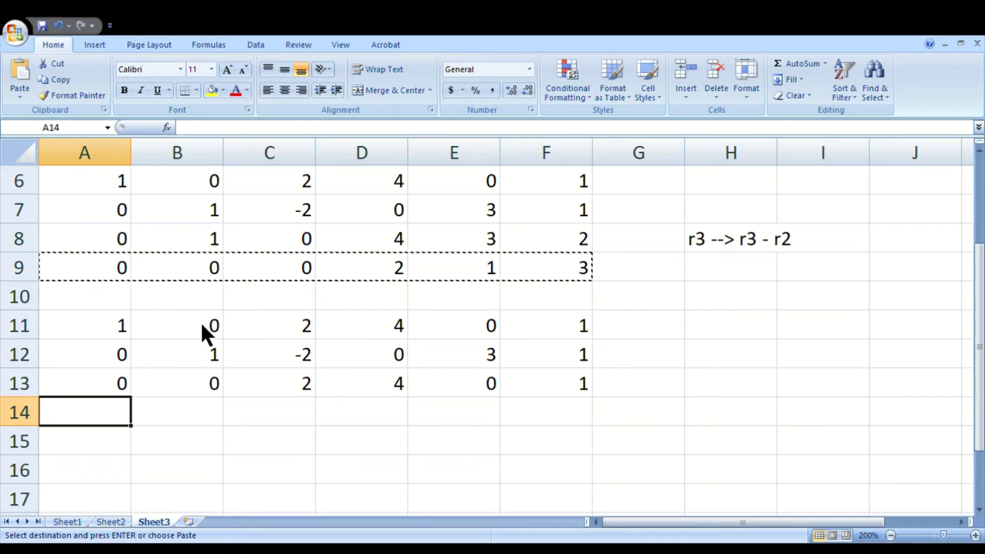
key("ctrl+v")
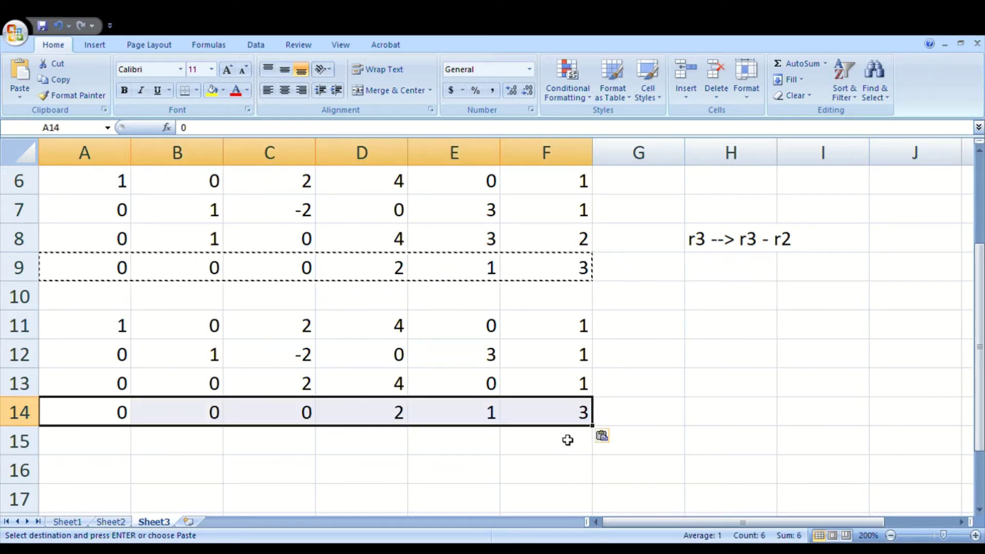
left_click(683, 366)
Trace the pivots from A11 to D14 and note 'echelon!' in cell J11.
left_click(84, 324)
left_click(209, 366)
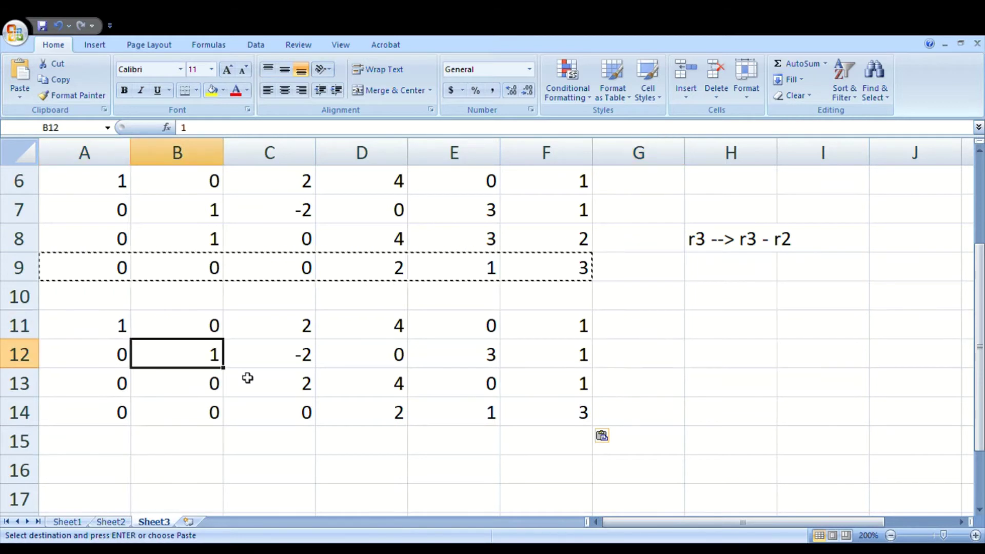
left_click(270, 387)
left_click(374, 415)
left_click(888, 332)
type("echelon!")
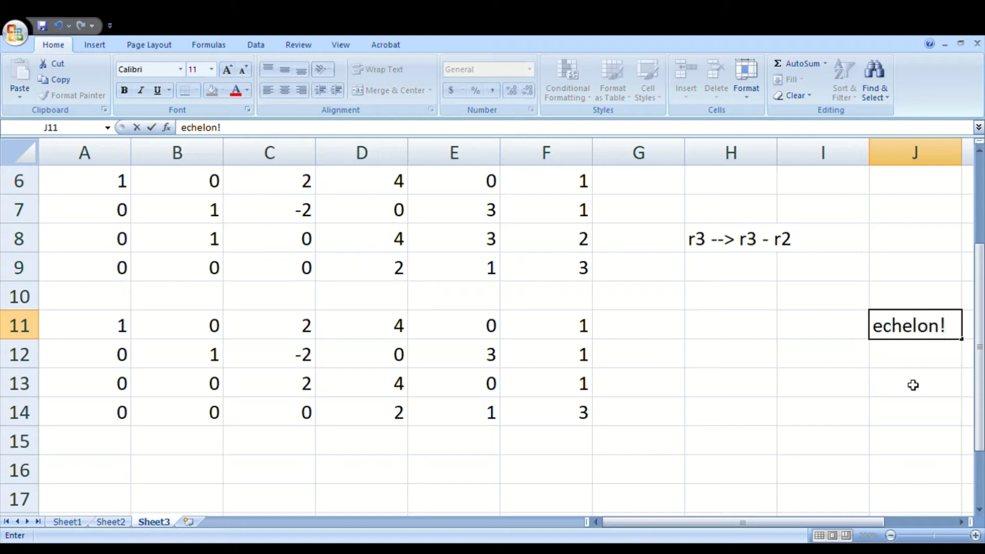
left_click(477, 467)
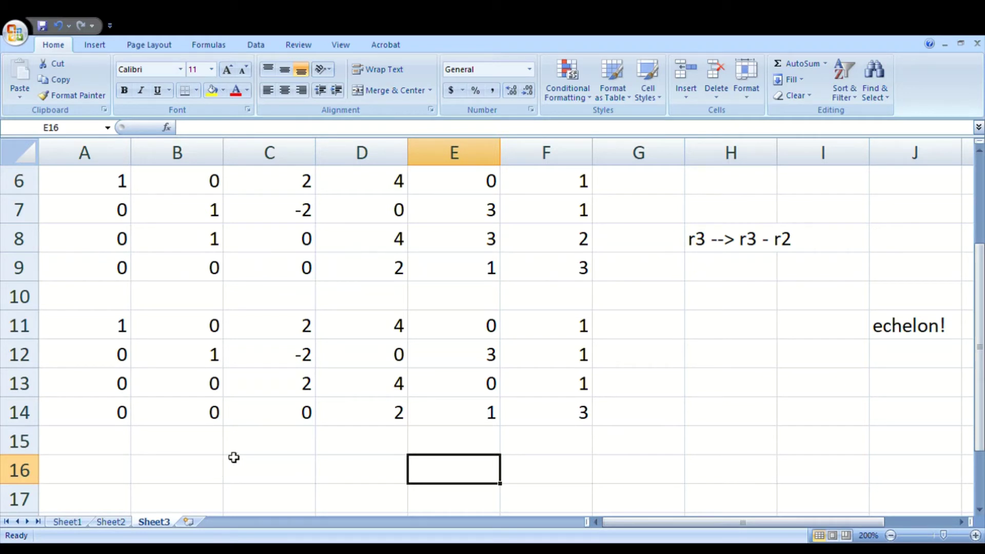
Label row 13 with the operation 'r3 --> r3/2' in cell H13.
left_click(123, 324)
left_click(209, 354)
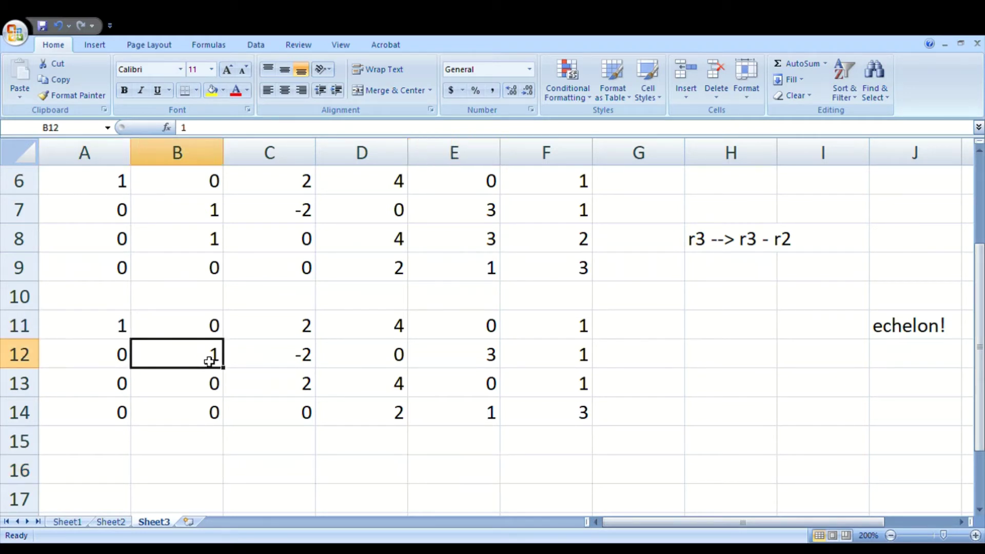
left_click(305, 383)
left_click(402, 421)
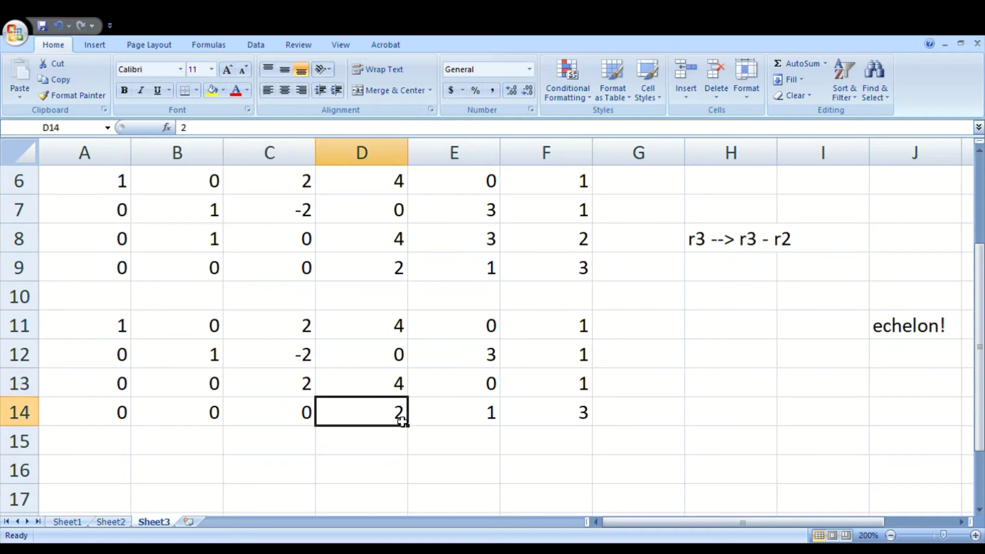
left_click(716, 383)
type("r3")
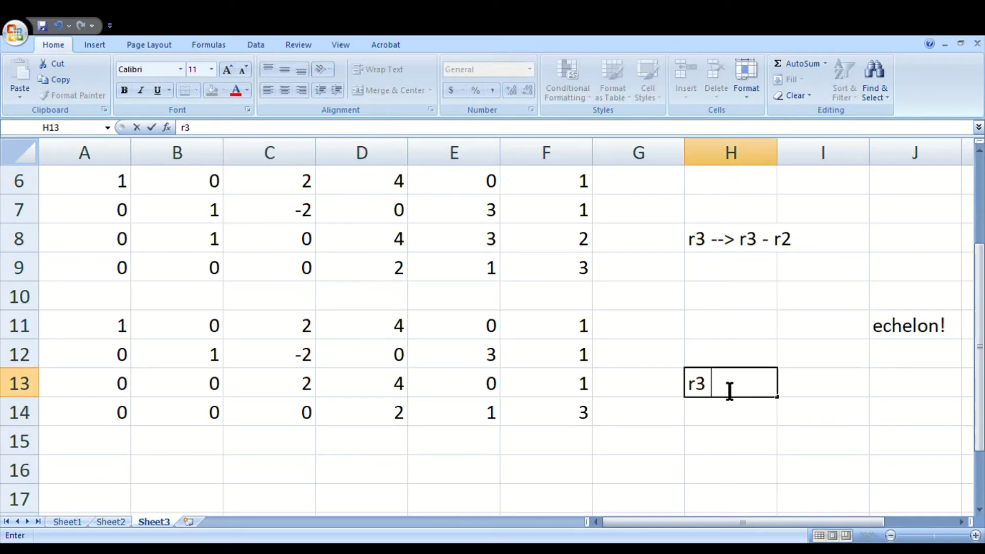
type(" --> r3/2")
key("Return")
left_click(386, 417)
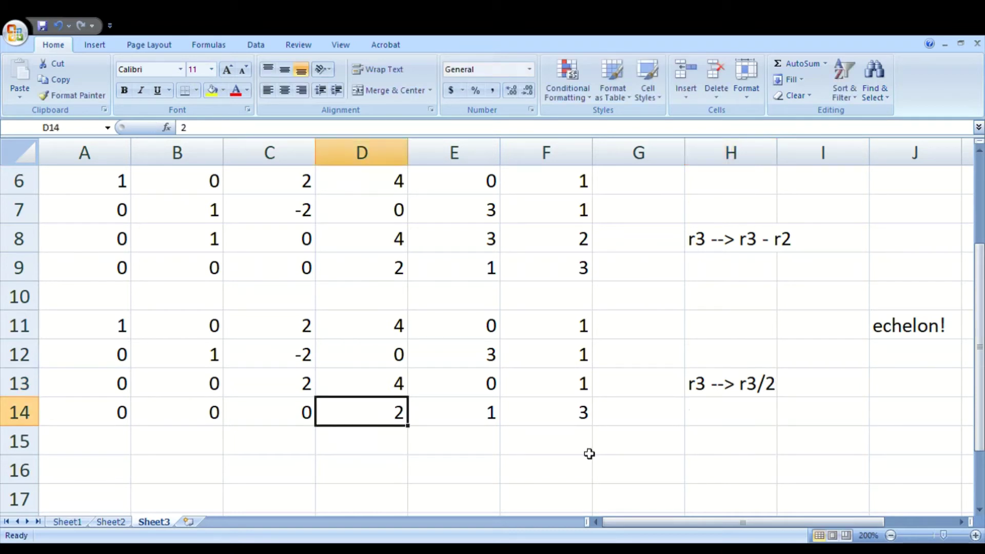
left_click(738, 414)
Finish the 'r4 --> r4/2' label in H14 and copy rows 11–12 into rows 16–17.
type("r4 --> r4/2")
left_click(90, 469)
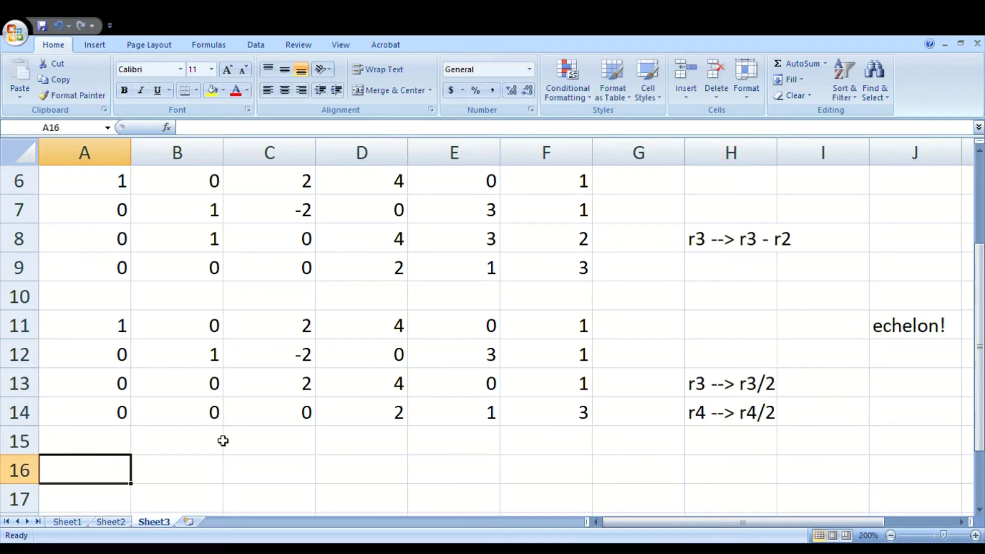
left_click_drag(86, 333, 560, 354)
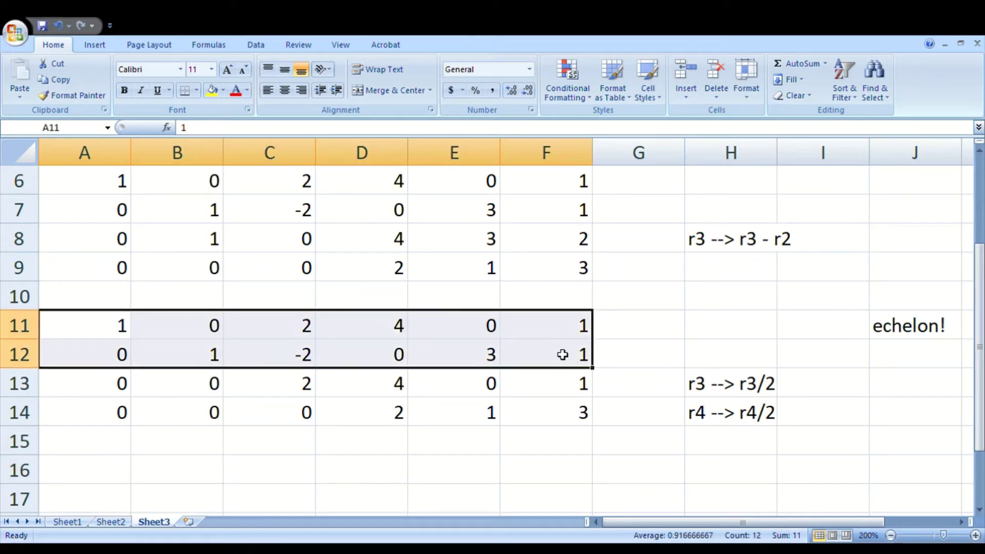
key("ctrl+c")
left_click(125, 464)
key("ctrl+v")
Fill row 18 with =A13/2 style formulas across to F18.
scroll(358, 410, "down", 1)
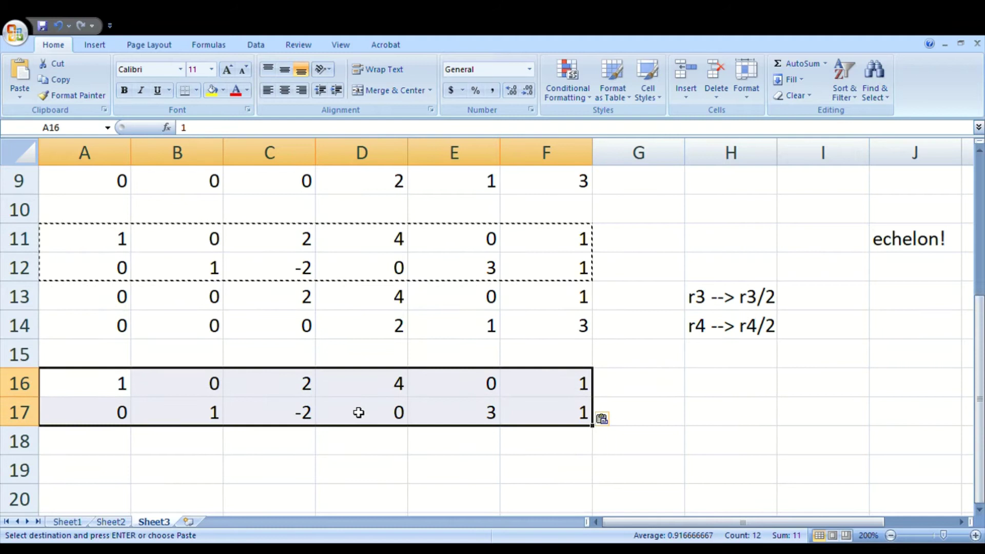
left_click(126, 443)
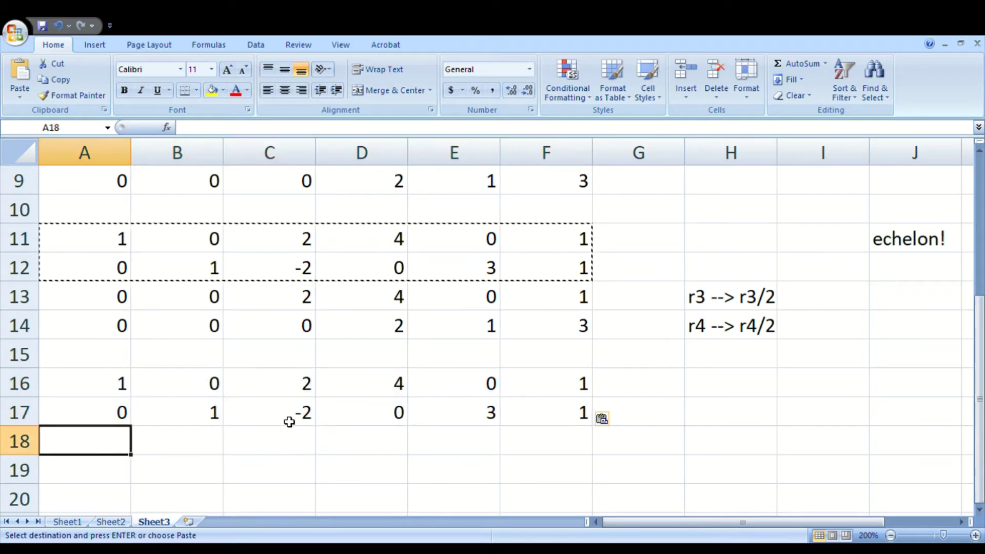
left_click(291, 445)
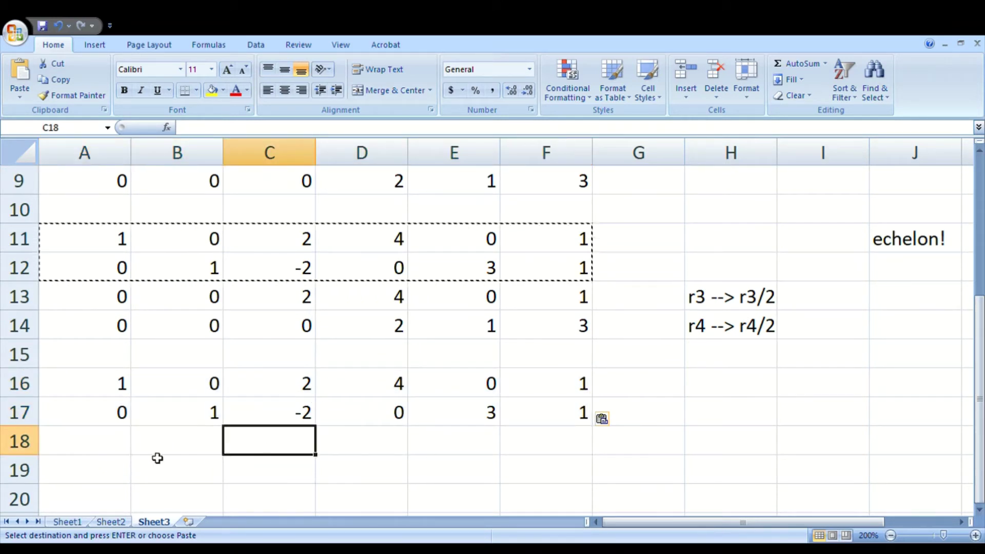
left_click(119, 448)
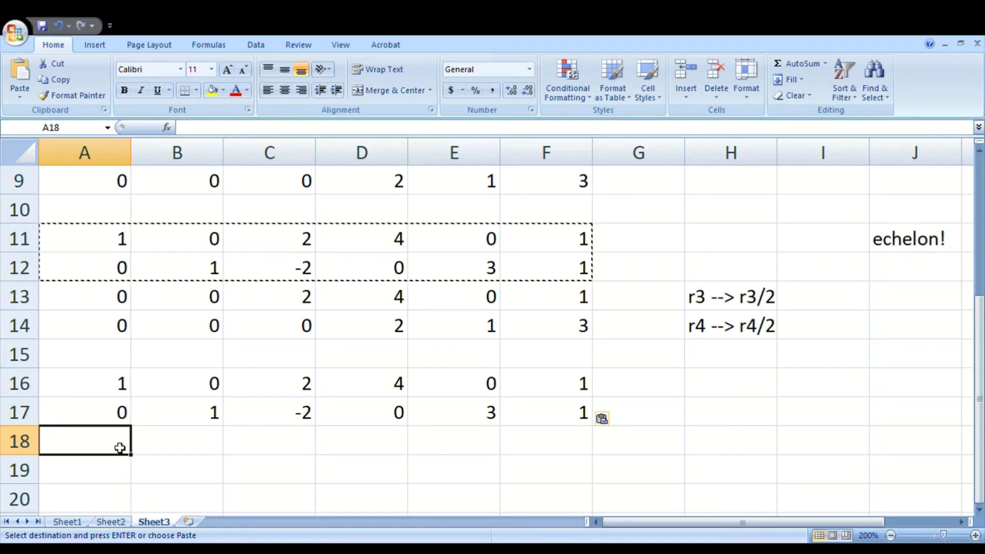
type("=")
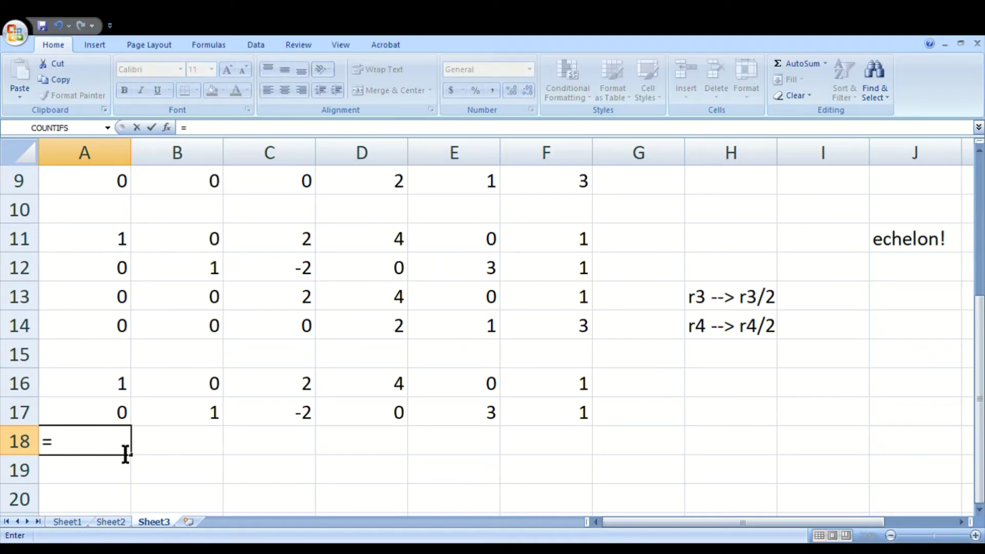
left_click(118, 296)
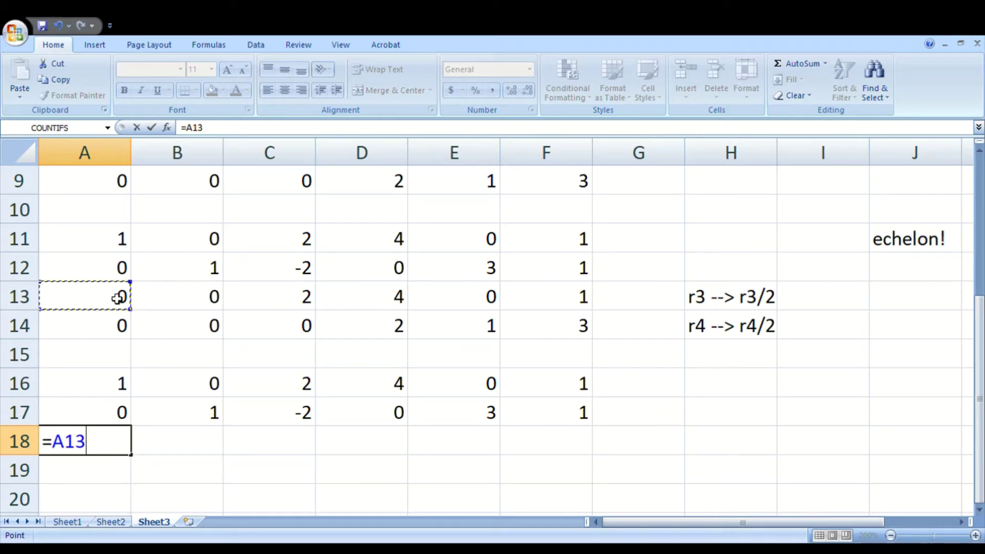
type("/2")
key("Return")
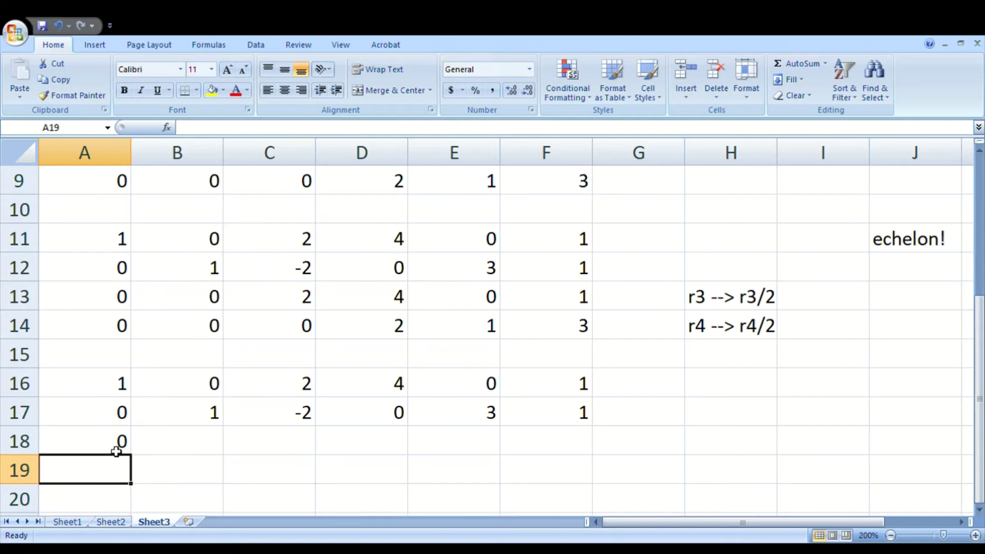
left_click(117, 446)
left_click_drag(135, 461, 595, 458)
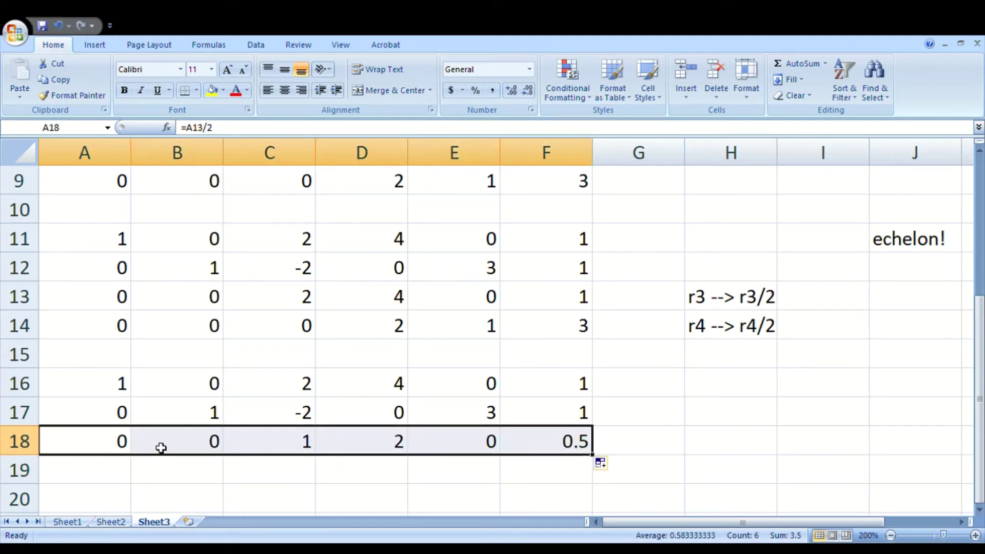
Fill row 19 with =A14/2 formulas to F19, giving 0, 0, 0, 1, 0.5, 1.5.
scroll(211, 424, "down", 1)
scroll(168, 325, "up", 1)
left_click(978, 510)
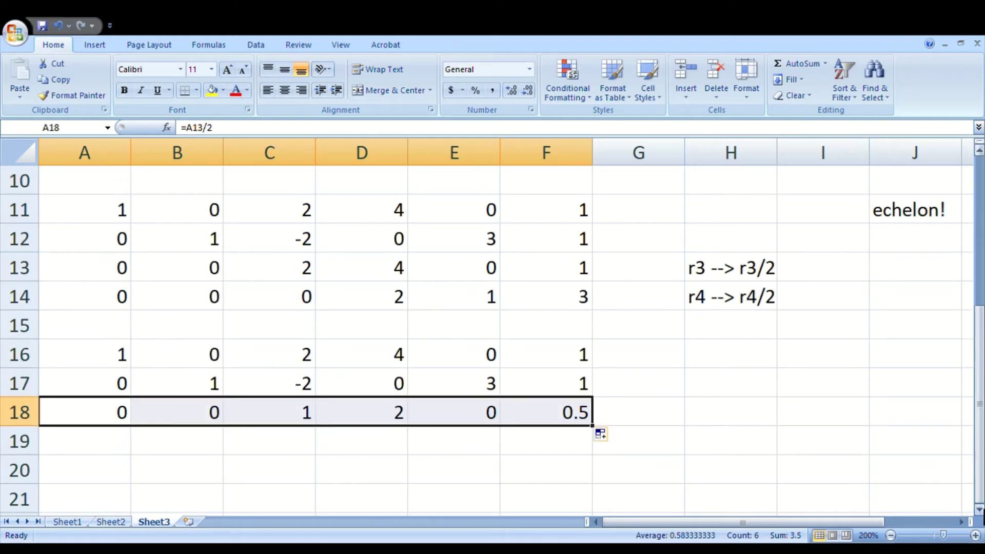
left_click(978, 509)
left_click(111, 268)
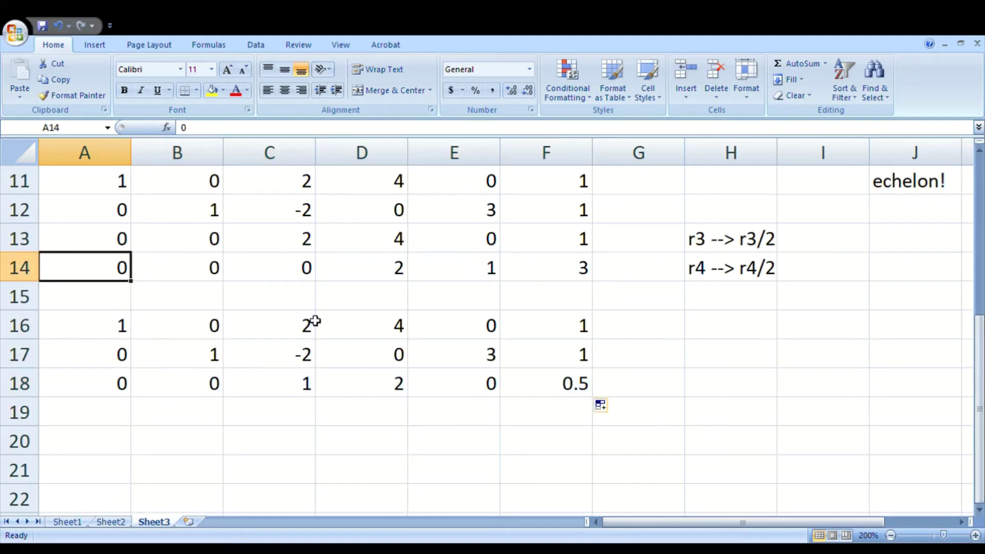
left_click(103, 420)
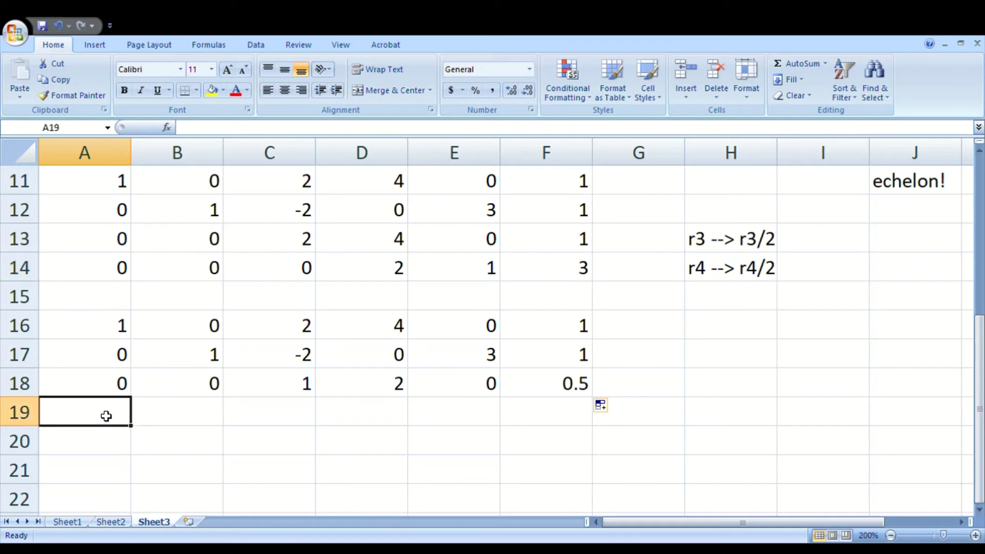
type("=")
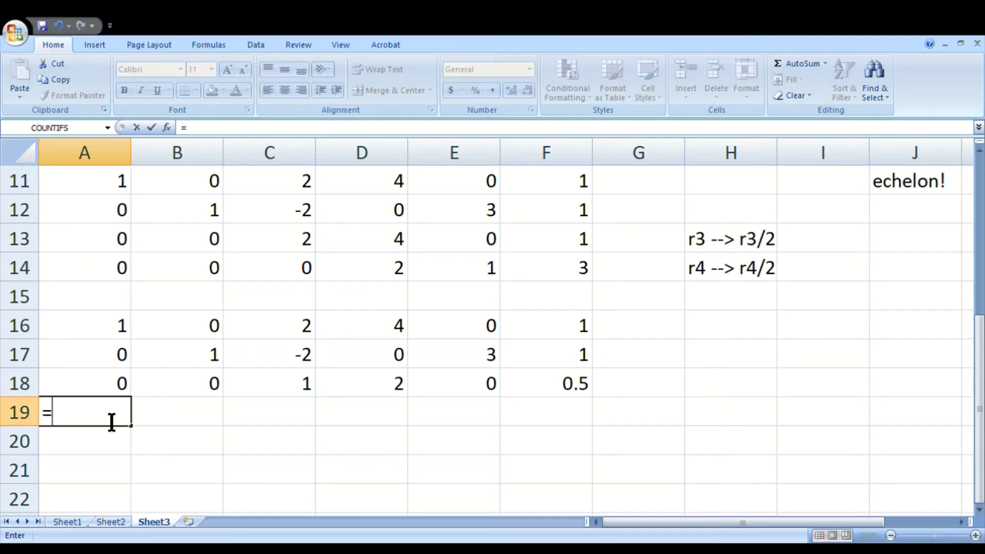
left_click(101, 277)
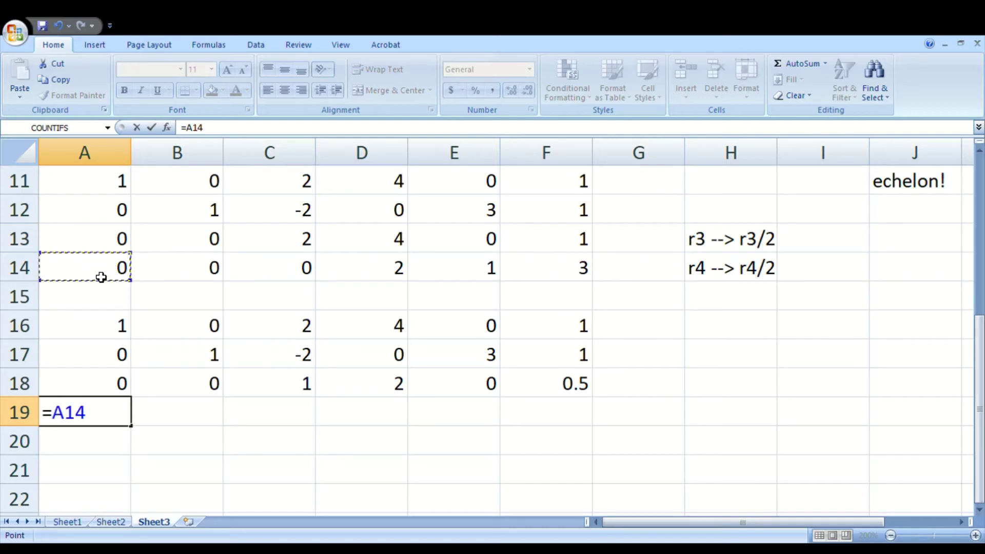
type("/2")
key("Return")
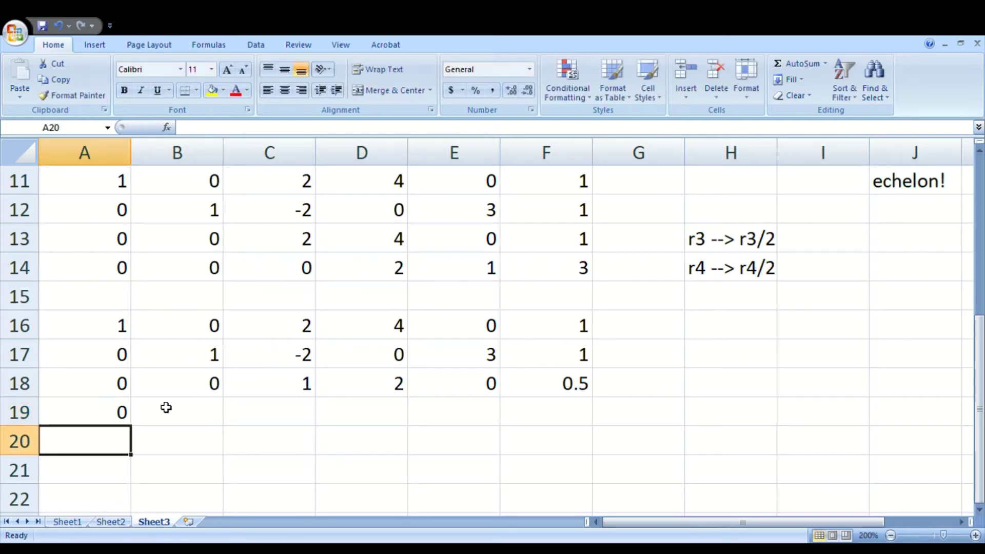
left_click(122, 421)
left_click_drag(136, 430, 598, 437)
Check the leading entries along the diagonal of rows 16–19.
left_click(661, 417)
left_click(128, 328)
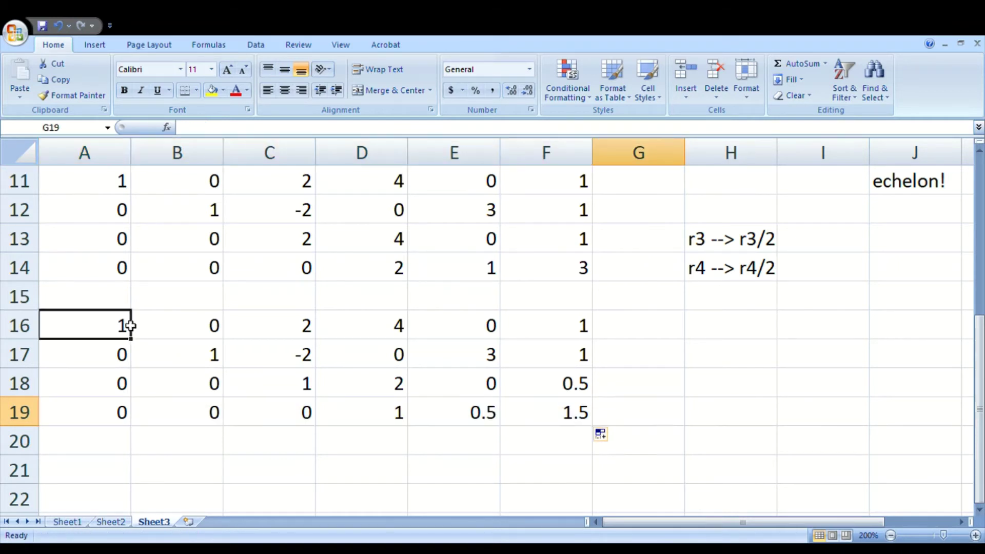
left_click(215, 363)
left_click(299, 389)
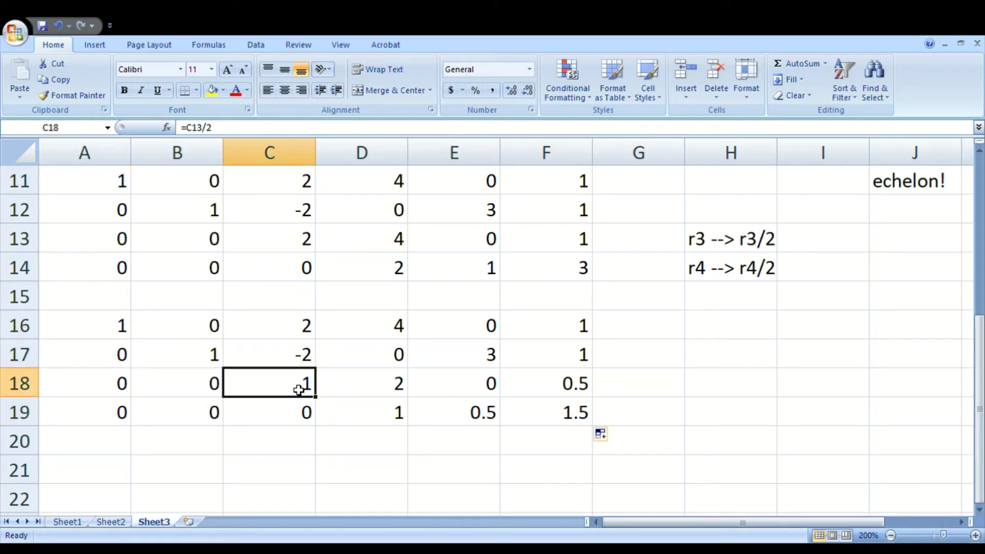
left_click(386, 422)
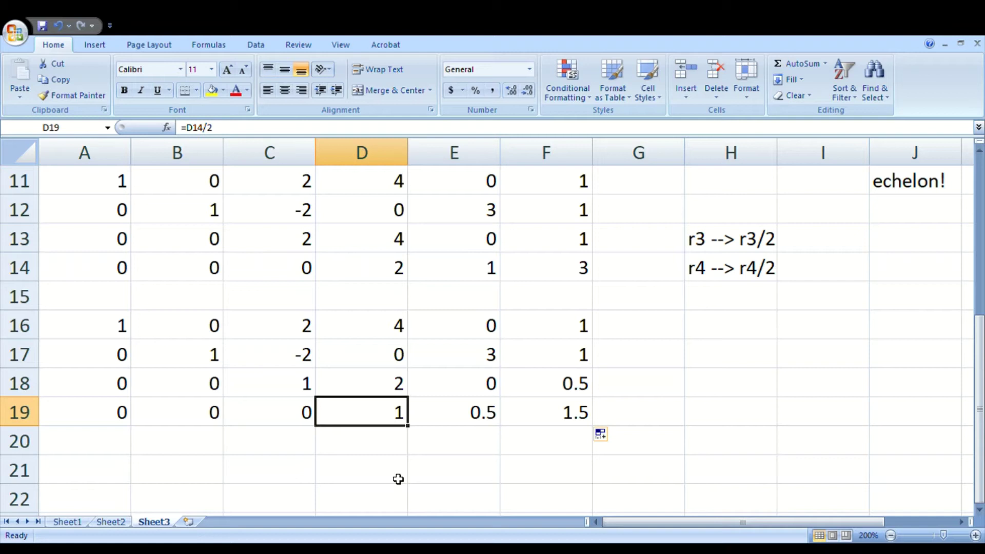
left_click_drag(404, 391, 401, 337)
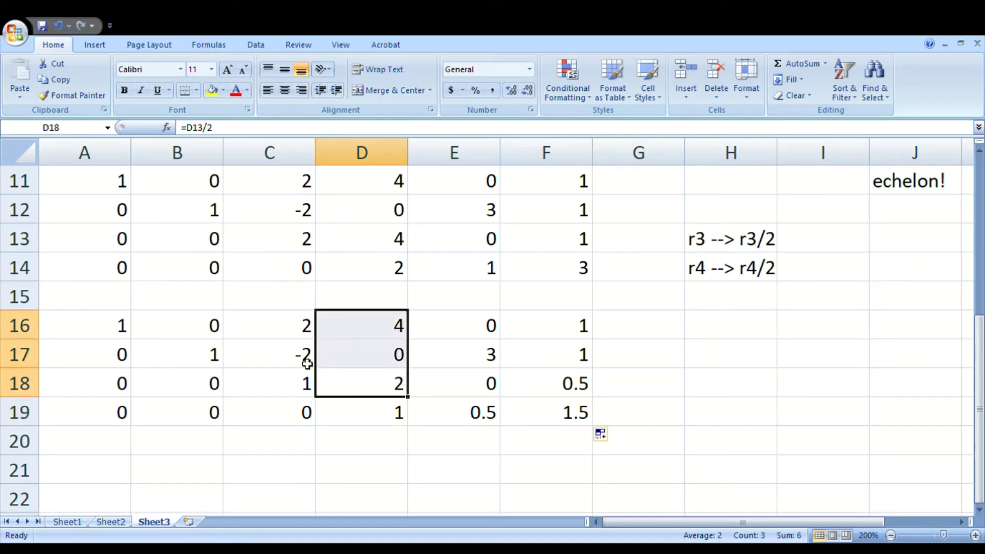
left_click_drag(308, 362, 314, 327)
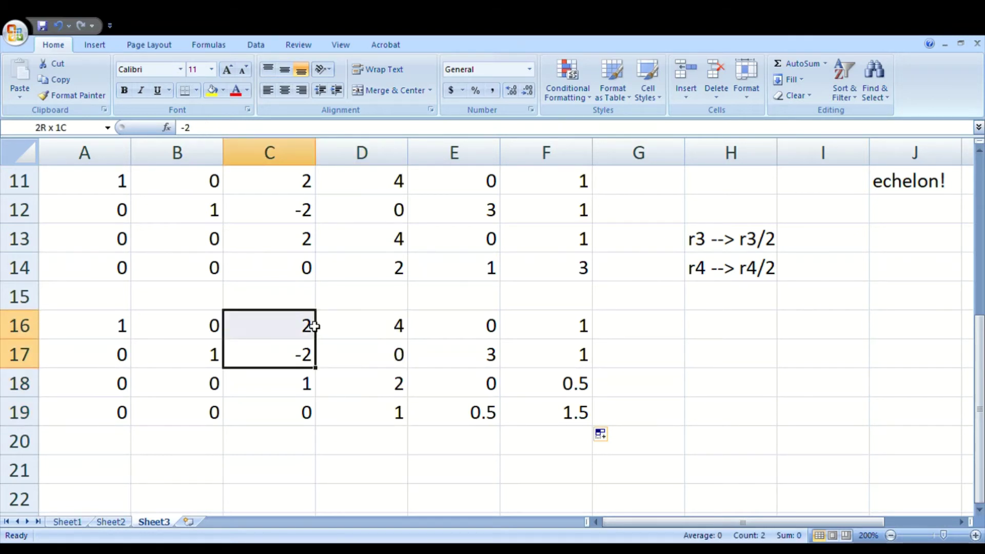
left_click(398, 439)
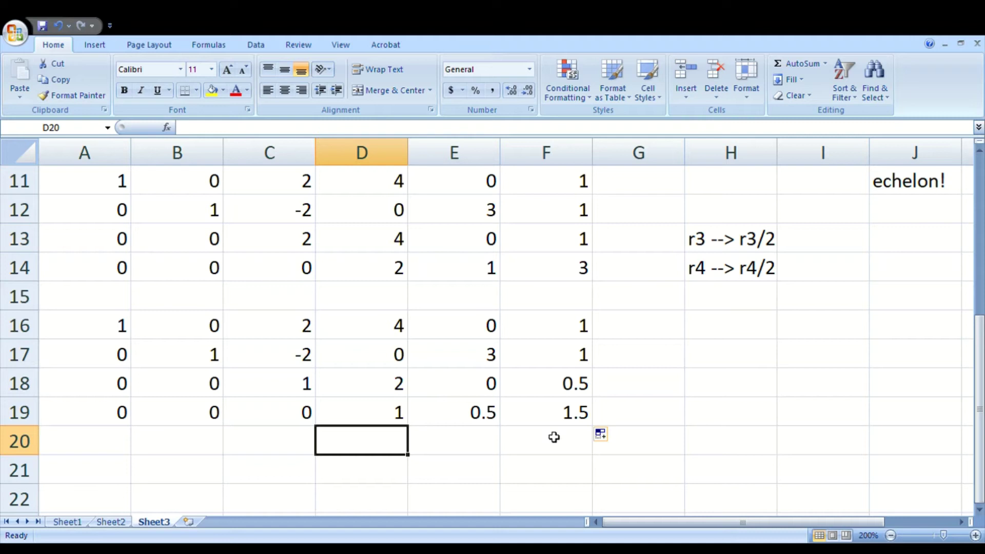
left_click(376, 423)
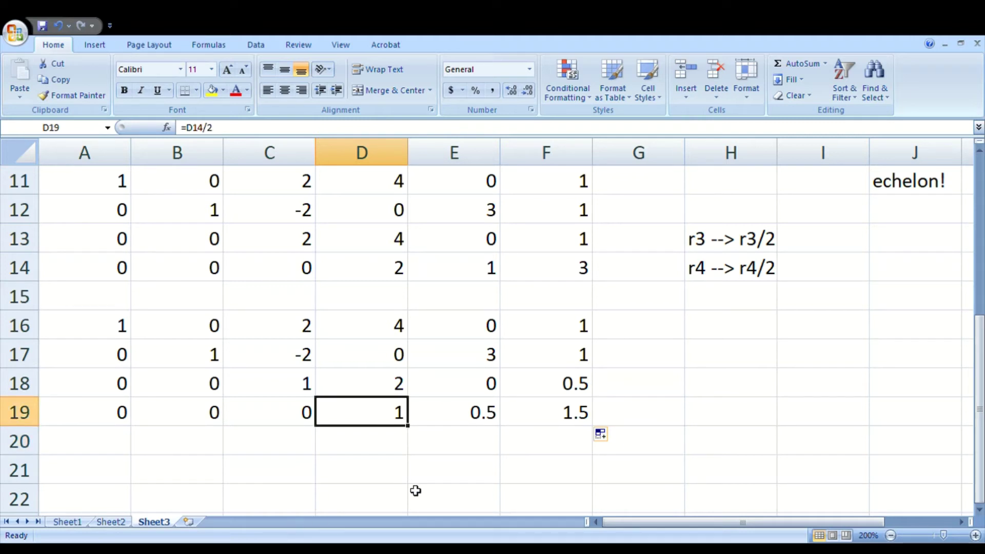
left_click(377, 388)
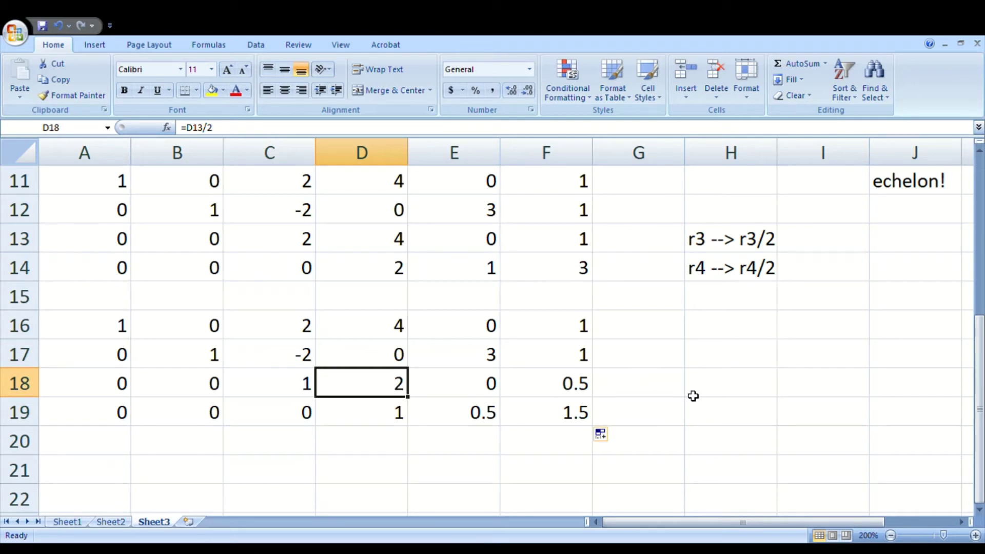
Write 'r3 --> r3-2*r4' in H18, checking the D18 and D19 values partway through.
left_click(709, 388)
type("r3")
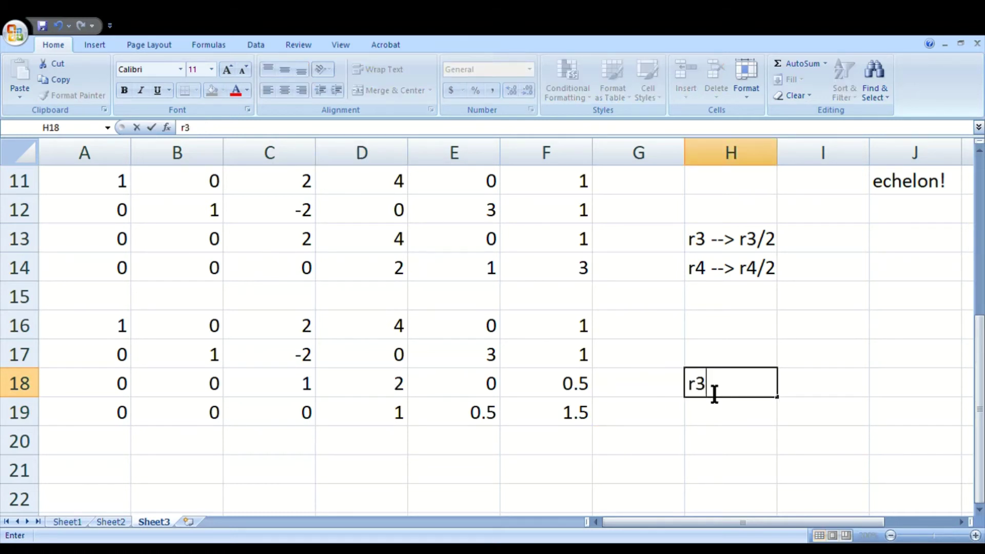
type(" -->")
left_click(388, 391)
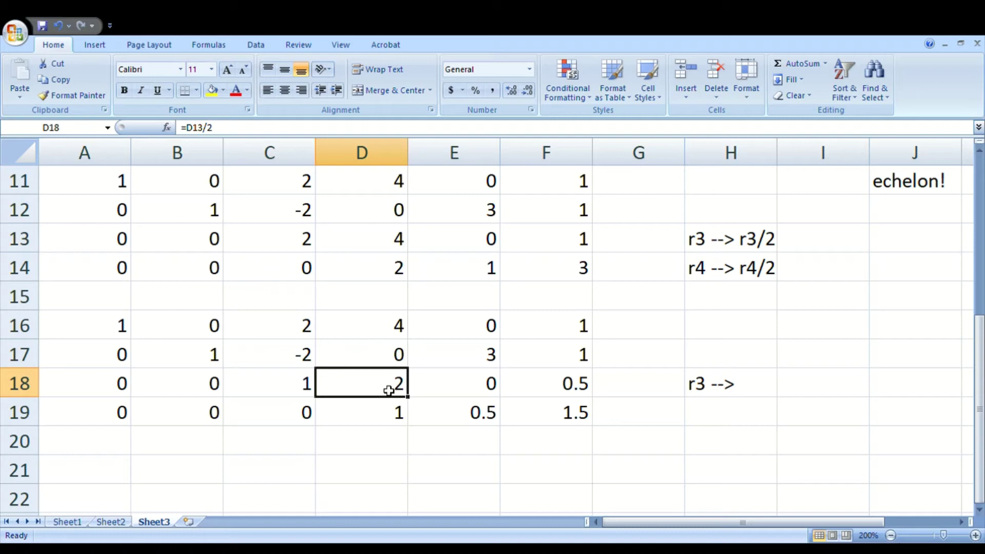
left_click(393, 416)
double_click(395, 418)
left_click(432, 419)
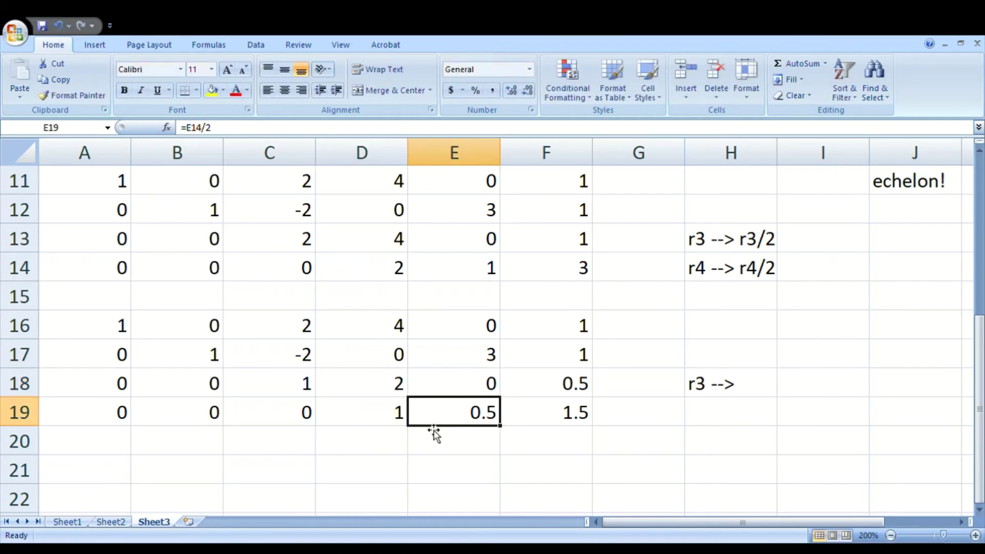
left_click(382, 414)
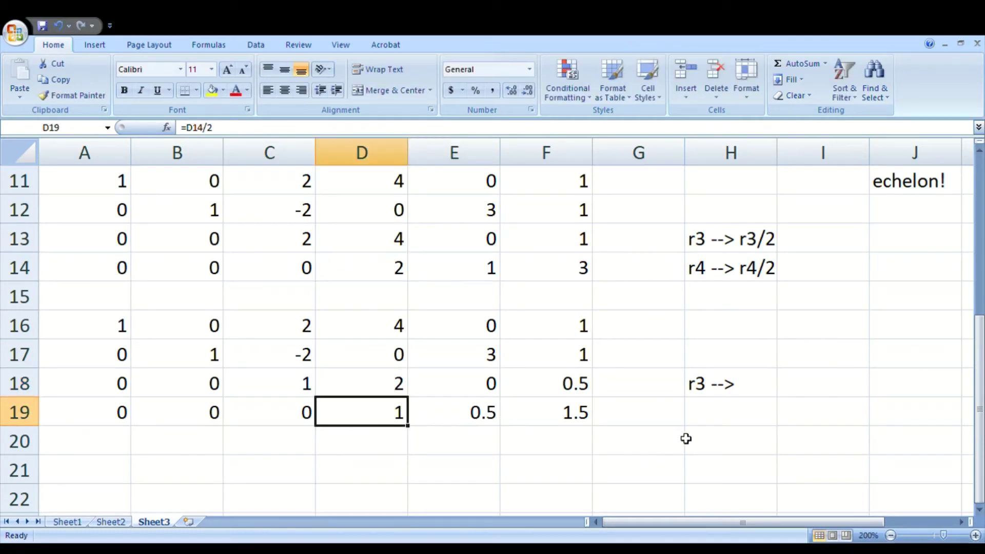
double_click(723, 383)
left_click(751, 393)
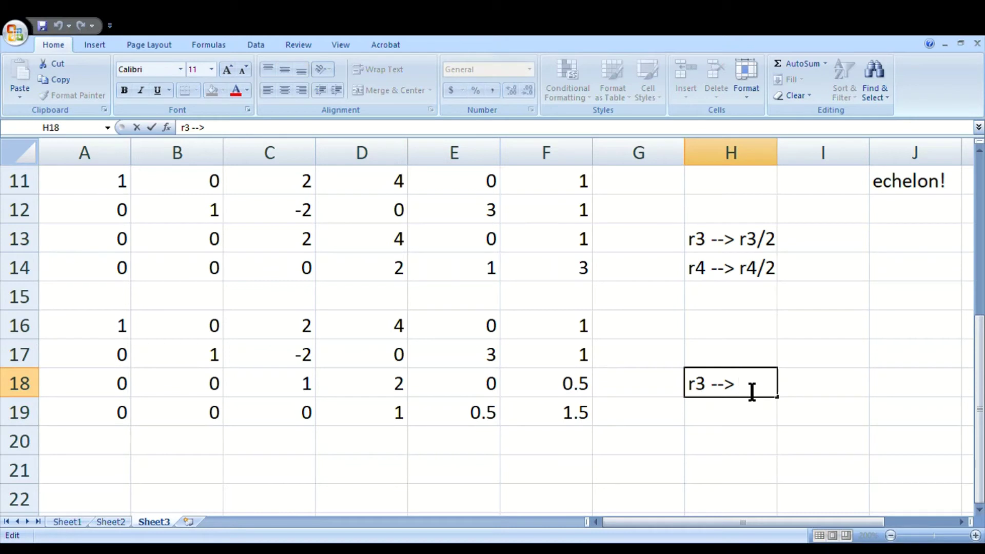
type("r3-2*r")
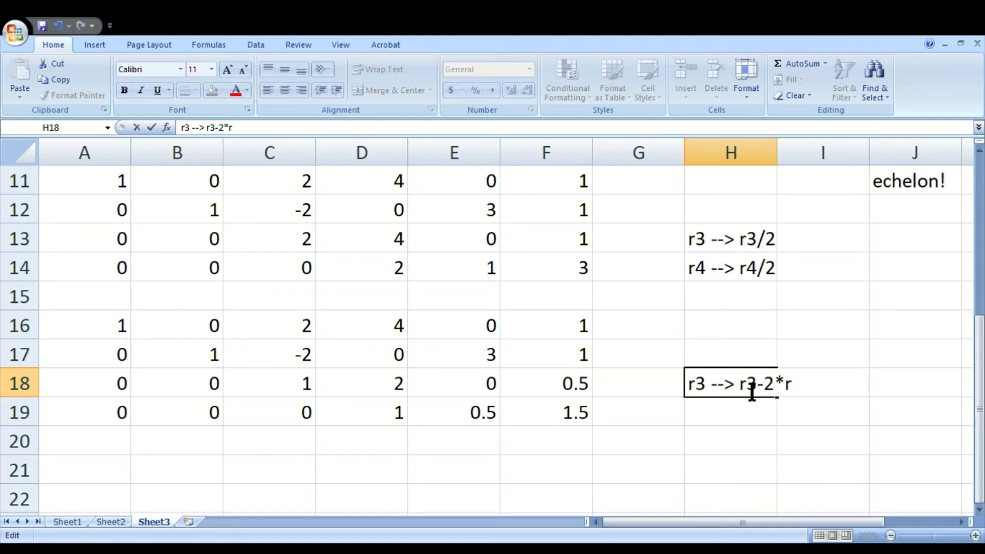
type("4")
key("Return")
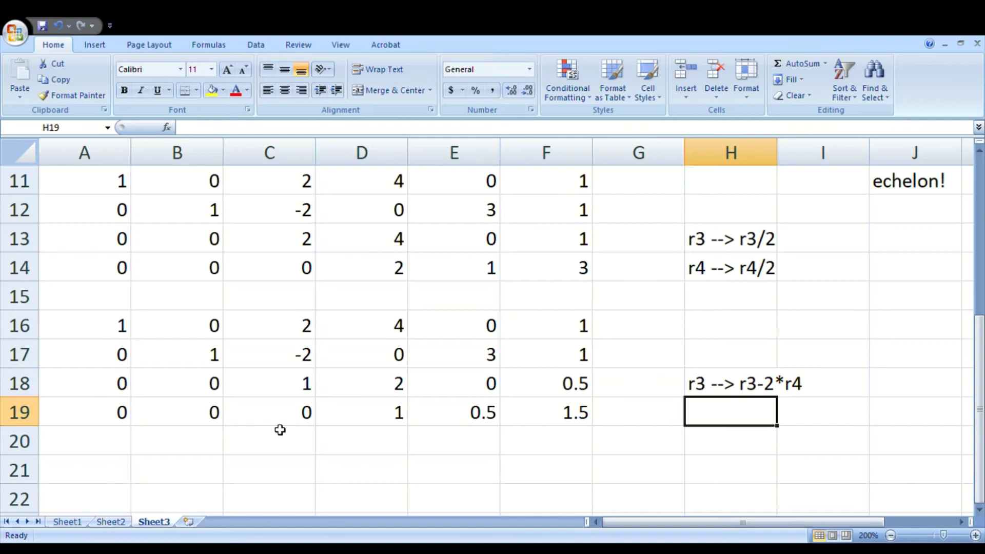
Copy A19:F19 (0, 0, 0, 1, 0.5, 1.5) into A24:F24 below the matrix.
scroll(682, 382, "down", 1)
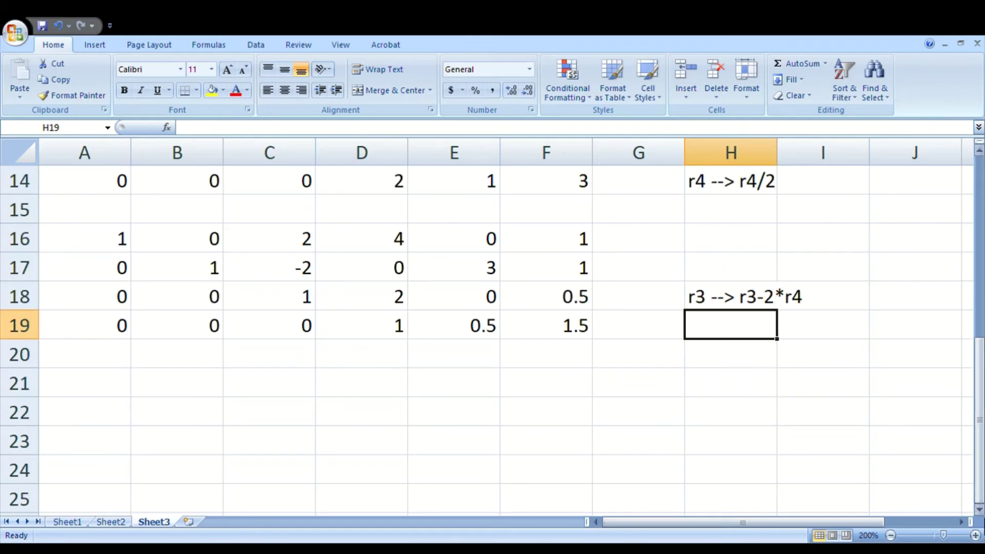
scroll(410, 369, "down", 1)
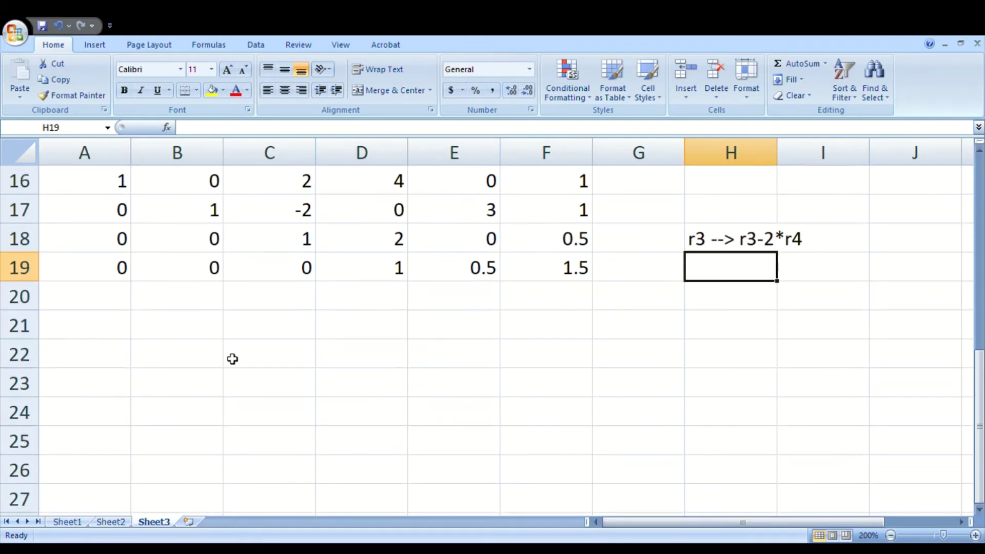
left_click(108, 329)
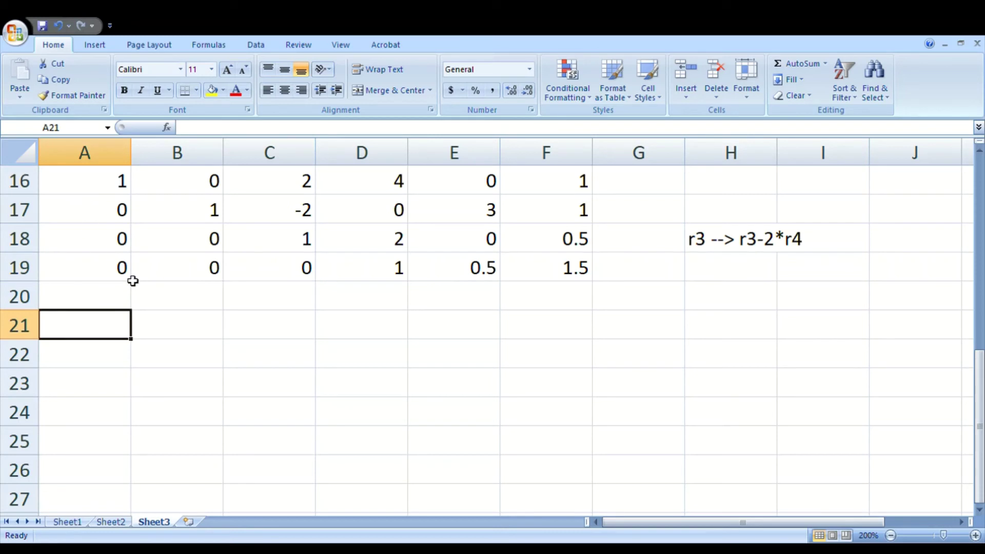
left_click_drag(100, 278, 544, 277)
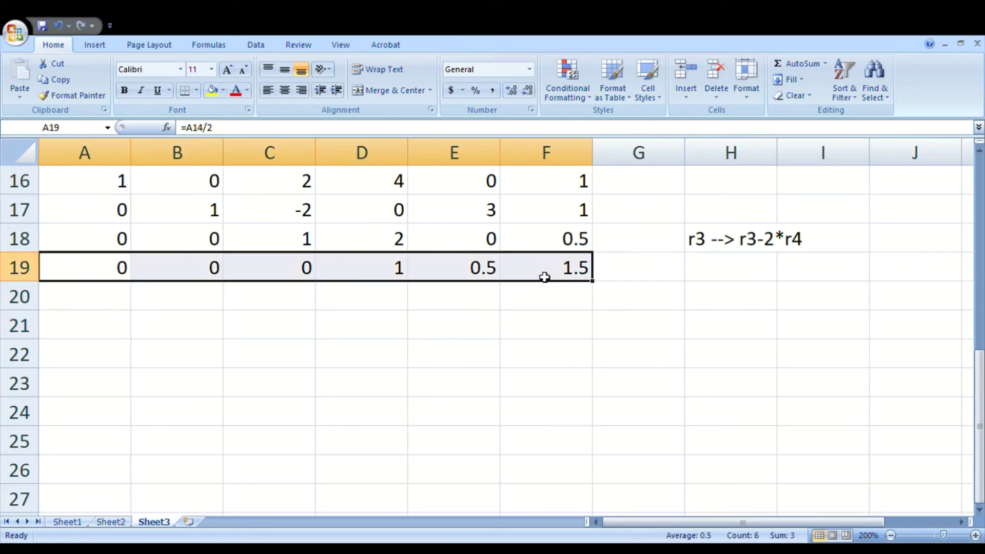
key("ctrl+c")
left_click(97, 354)
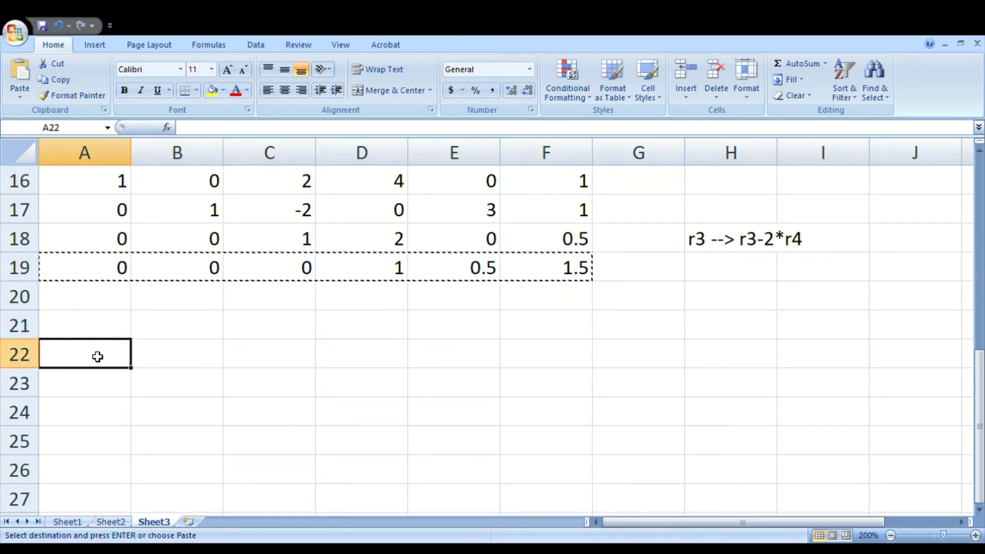
left_click(89, 386)
left_click(89, 416)
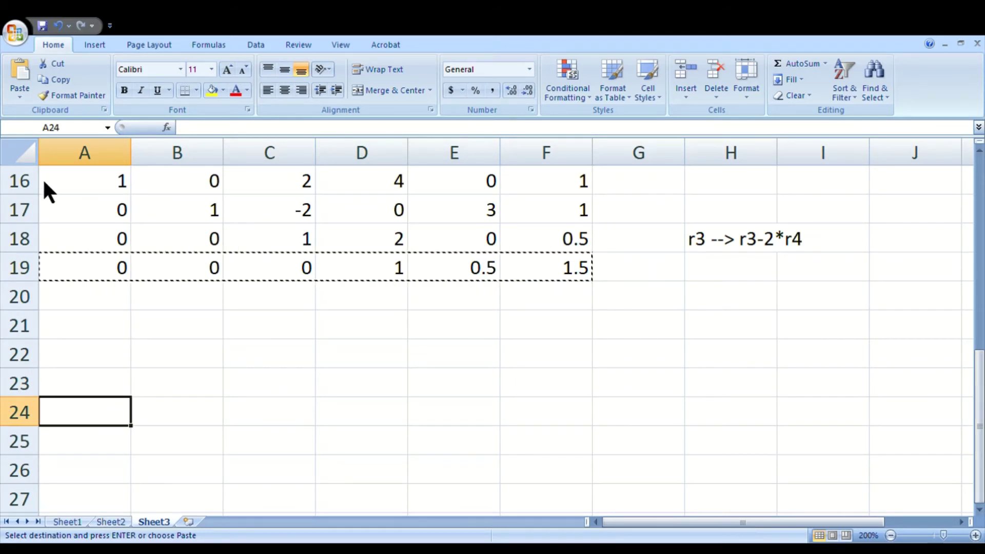
key("ctrl+v")
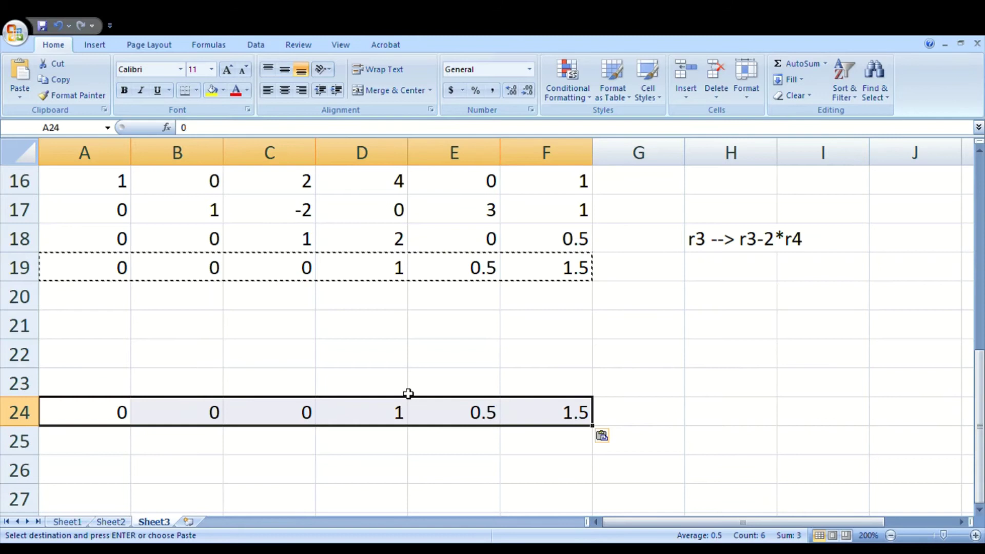
left_click(380, 391)
left_click(109, 393)
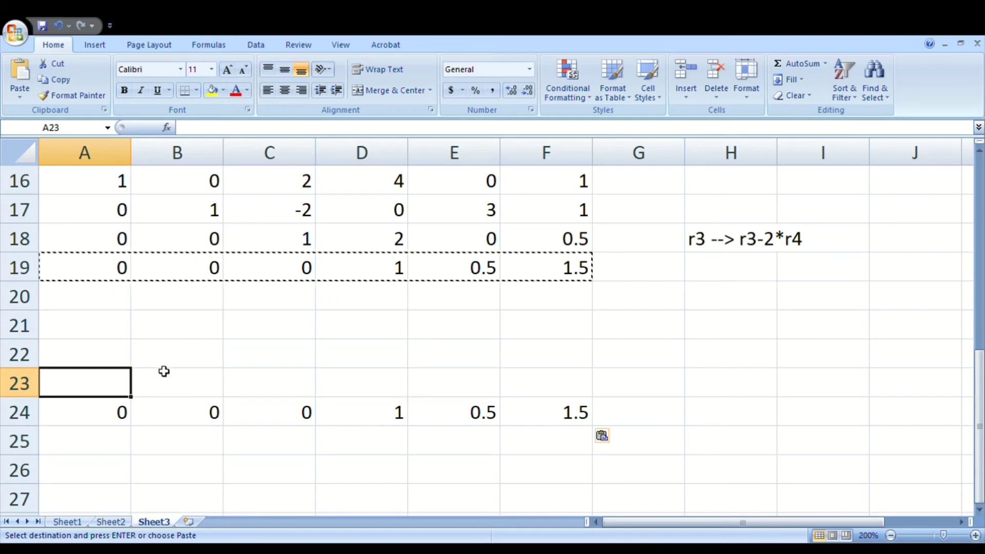
Enter =A18-2*A19 in A23 and fill it to F23, giving 0, 0, 1, 0, -1, -2.5.
type("=")
left_click(123, 253)
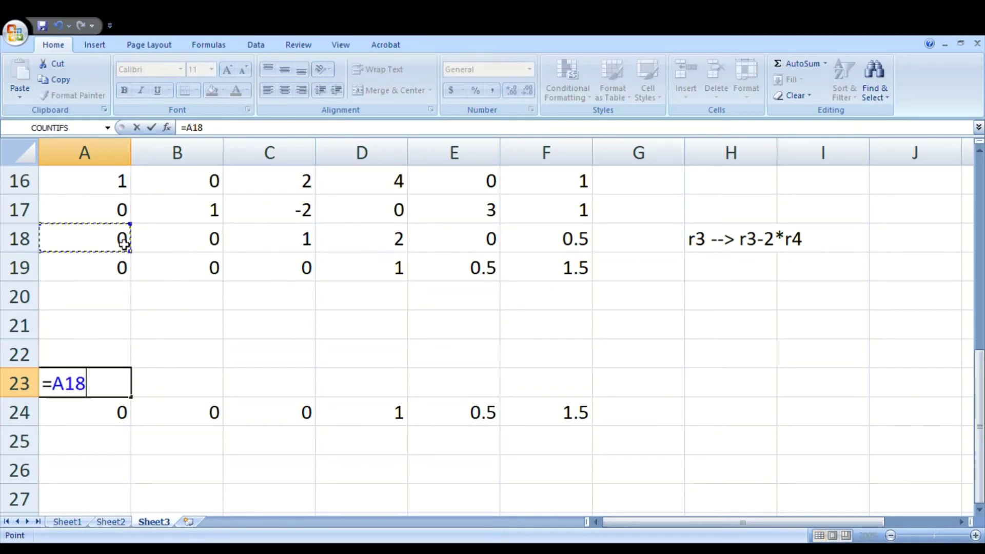
type("-2*")
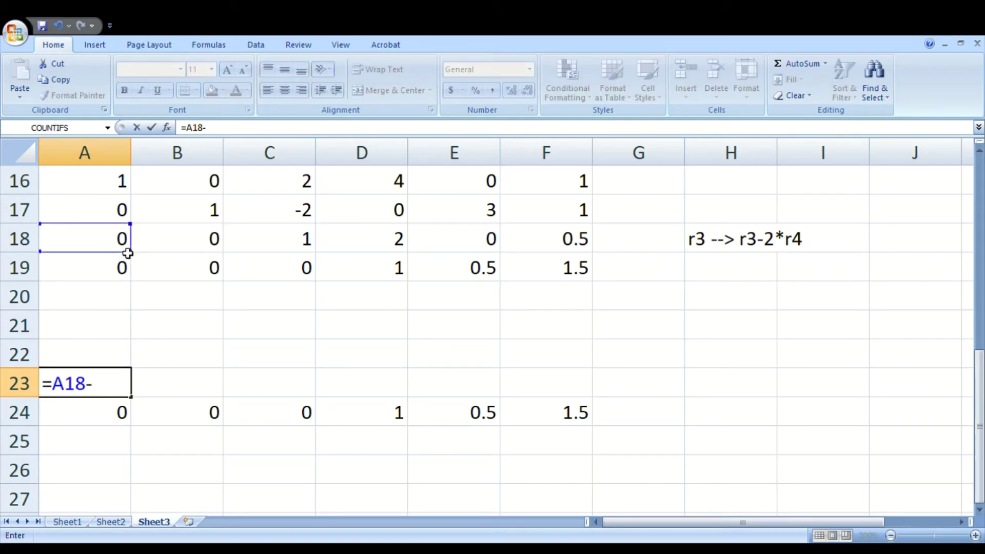
left_click(103, 272)
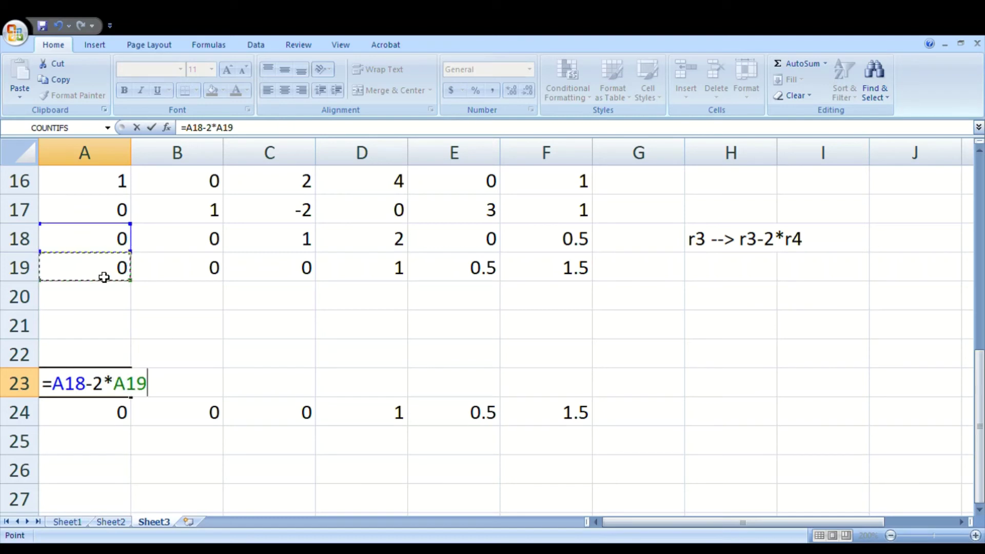
key("Return")
key("Up")
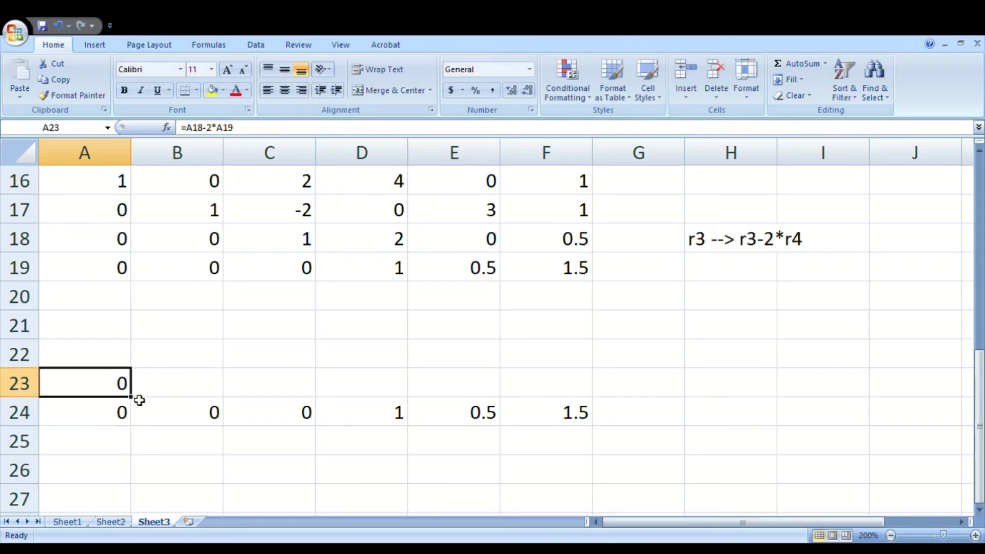
left_click_drag(138, 402, 576, 394)
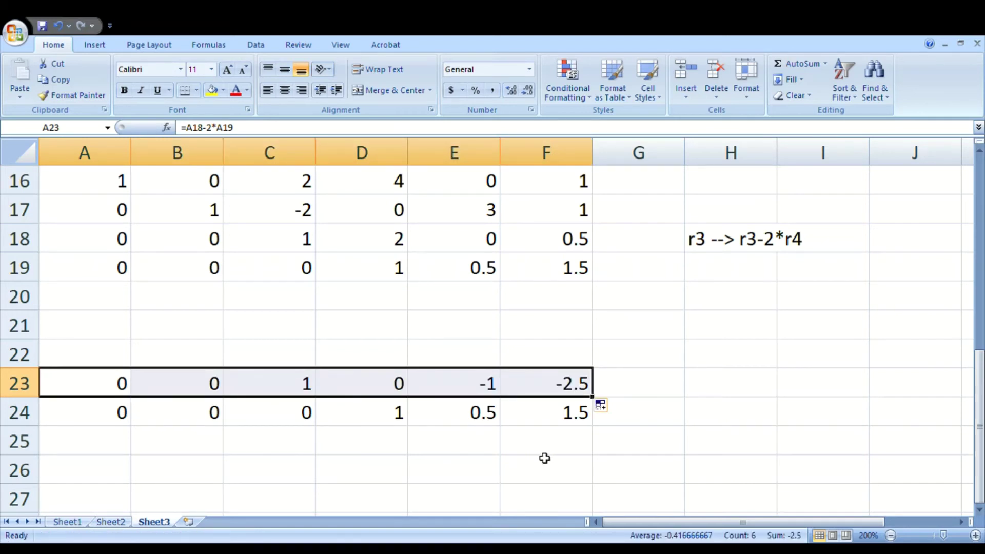
key("ctrl+Right")
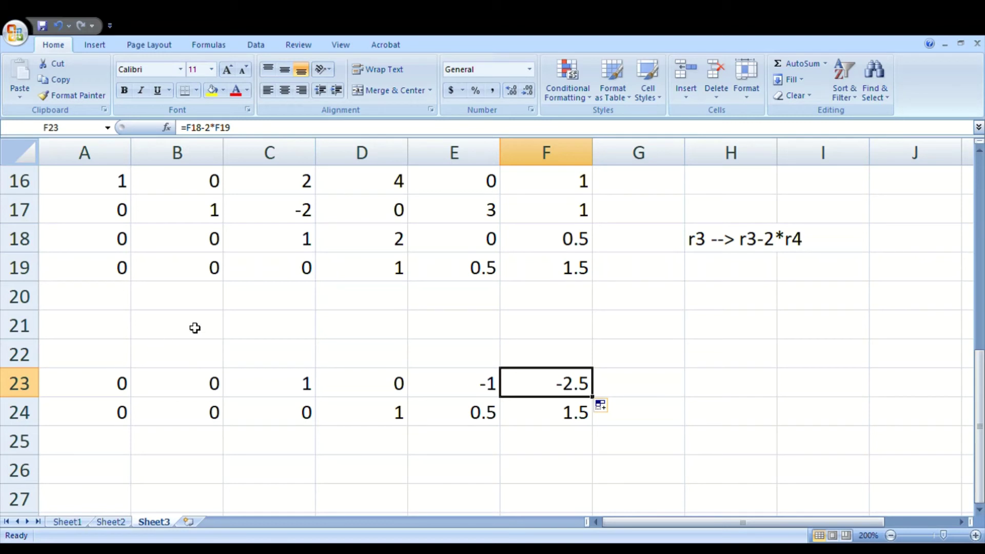
Copy A17:F17 (0, 1, -2, 0, 3, 1) into A22:F22.
left_click(395, 215)
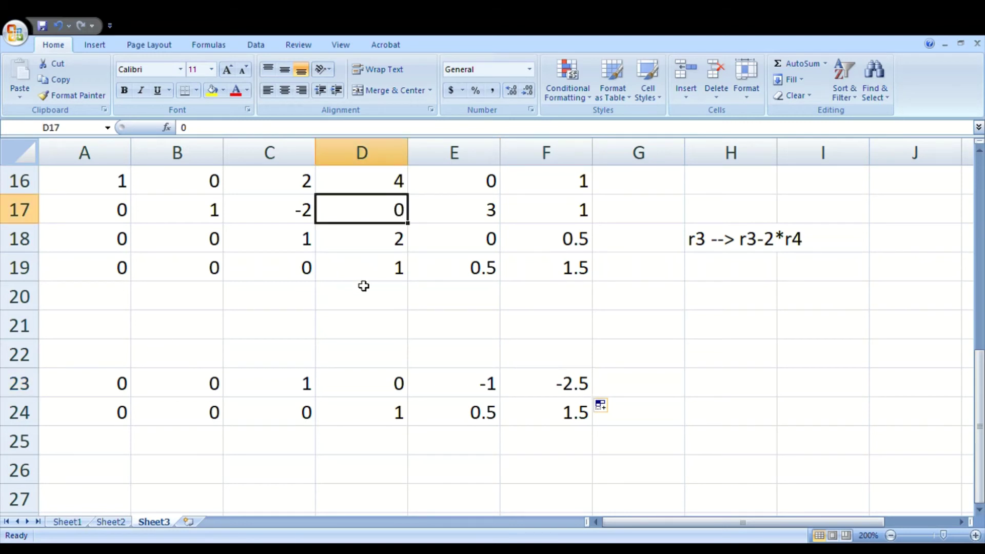
left_click_drag(115, 213, 527, 219)
key("ctrl+c")
key("Down")
key("Down")
key("Down")
key("Down")
key("Down")
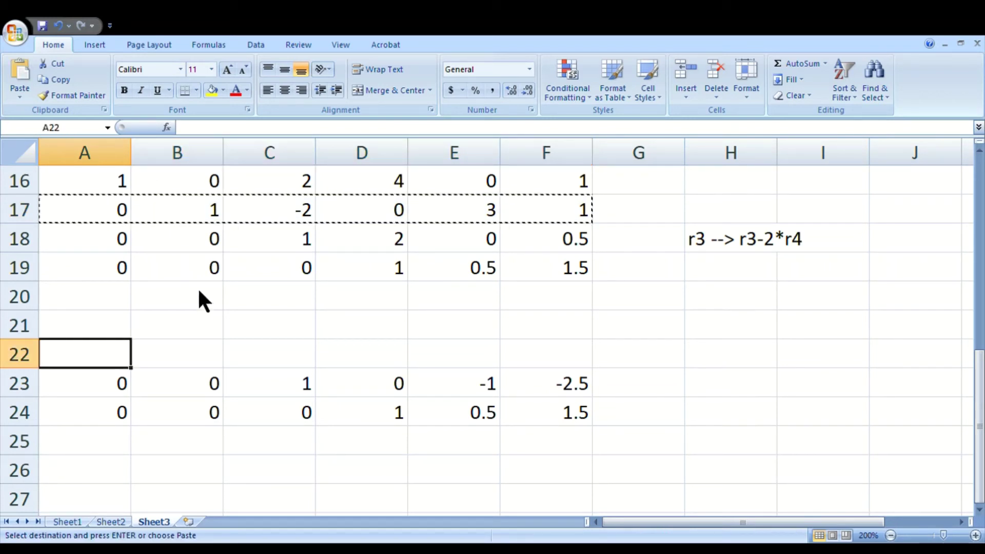
key("ctrl+v")
key("Up")
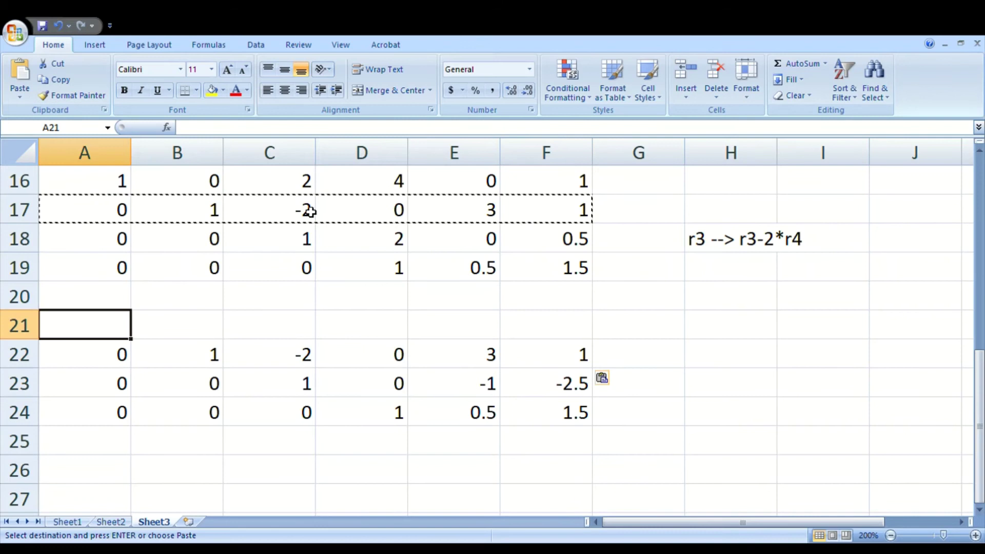
left_click(395, 270)
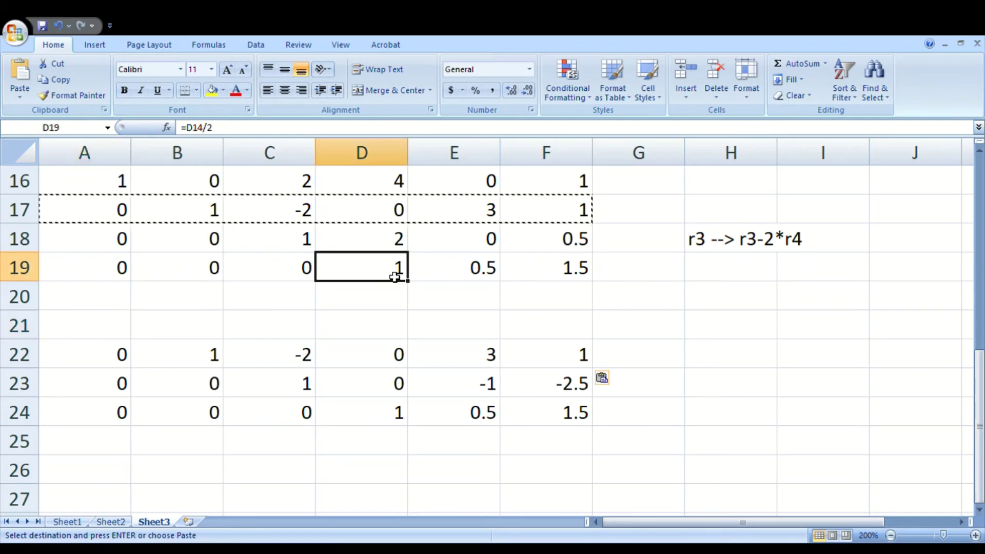
left_click(382, 191)
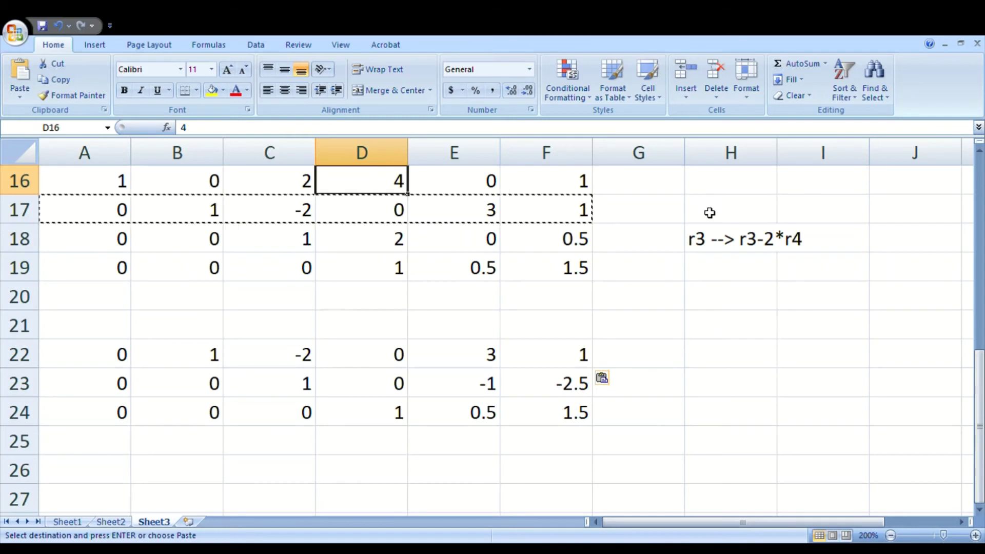
Write 'r1 --> r1-4*r4' in H16 beside the first row.
left_click(711, 192)
type("r")
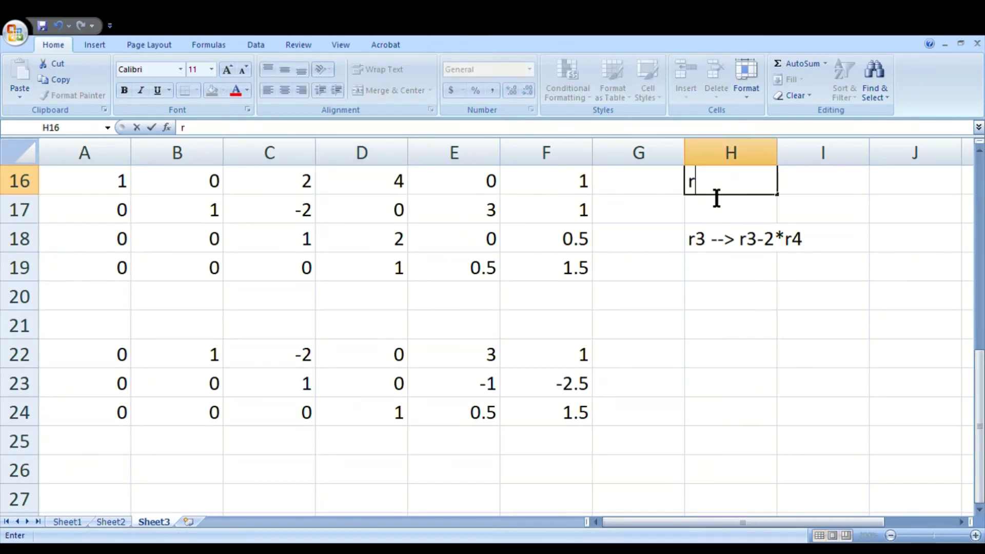
type("1 --> r1")
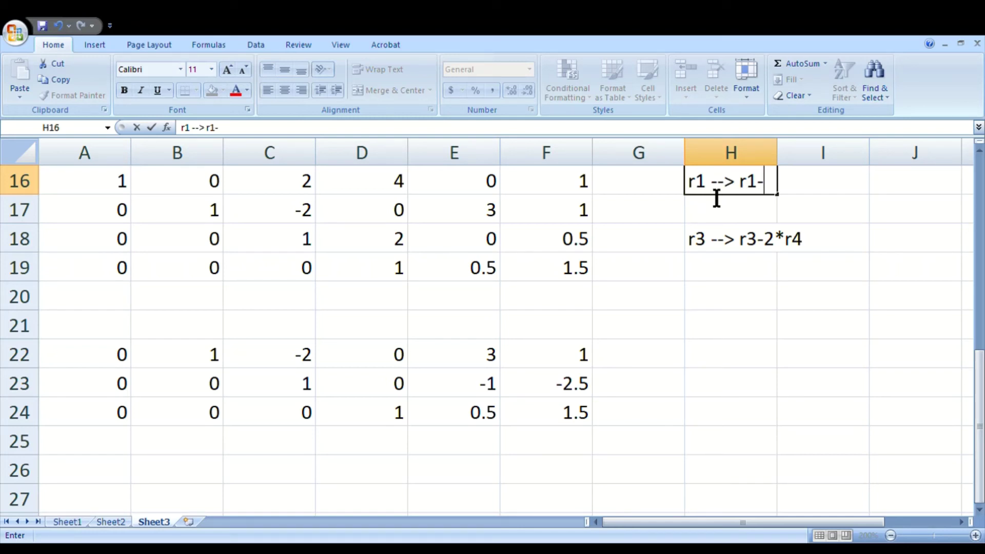
type("-4*r4")
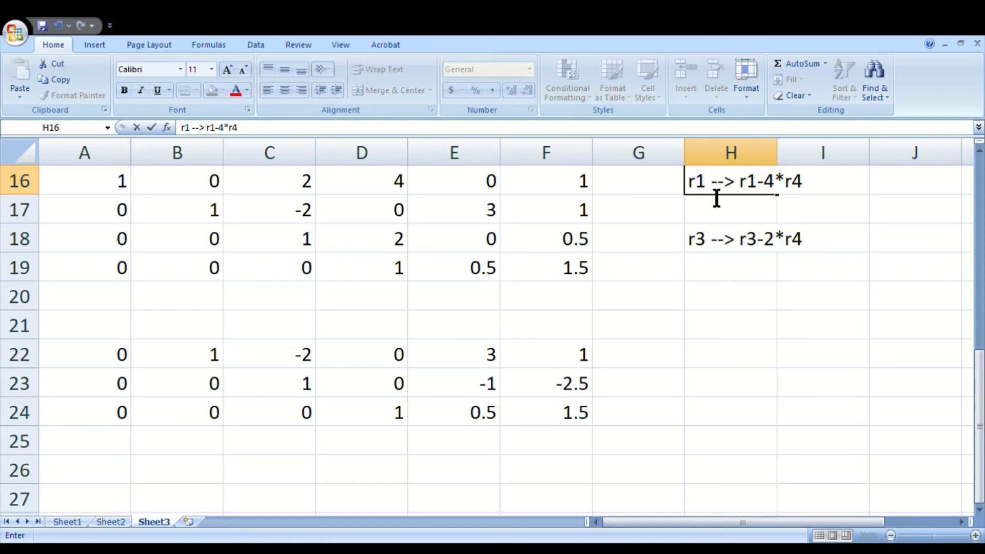
key("Return")
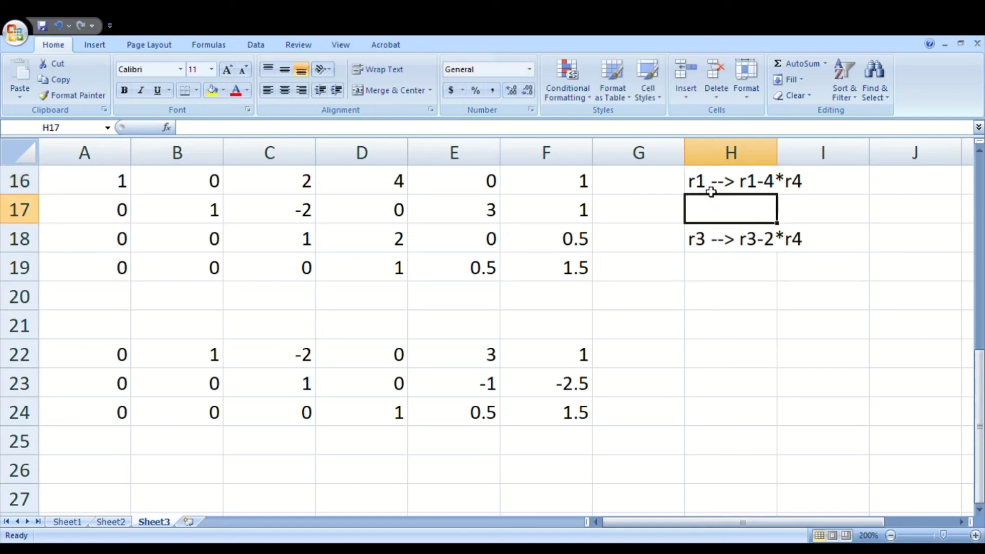
left_click(120, 331)
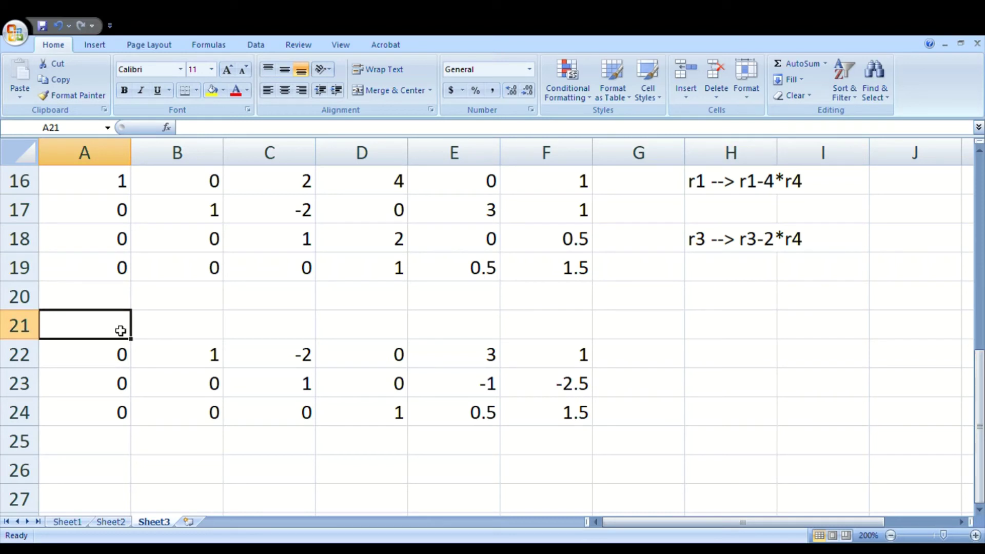
type("=")
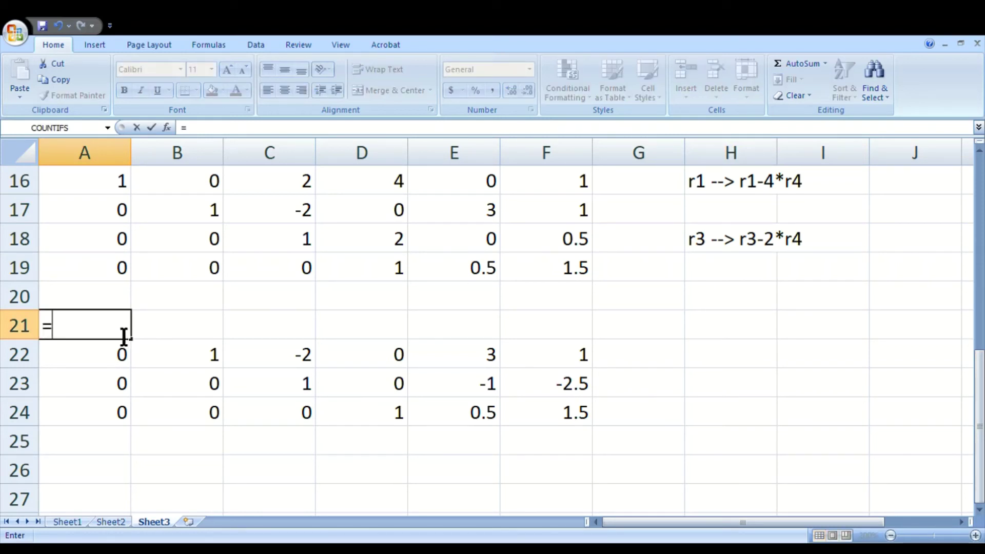
Complete =A16-4*A19 in A21 and fill it to F21, giving 1, 0, 2, 0, -2, -5.
left_click(116, 190)
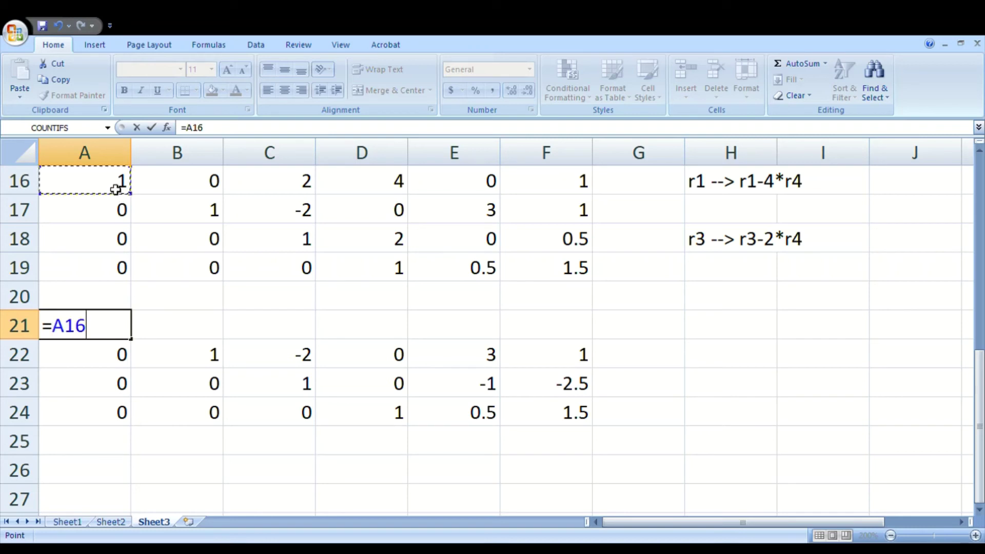
type("-4*")
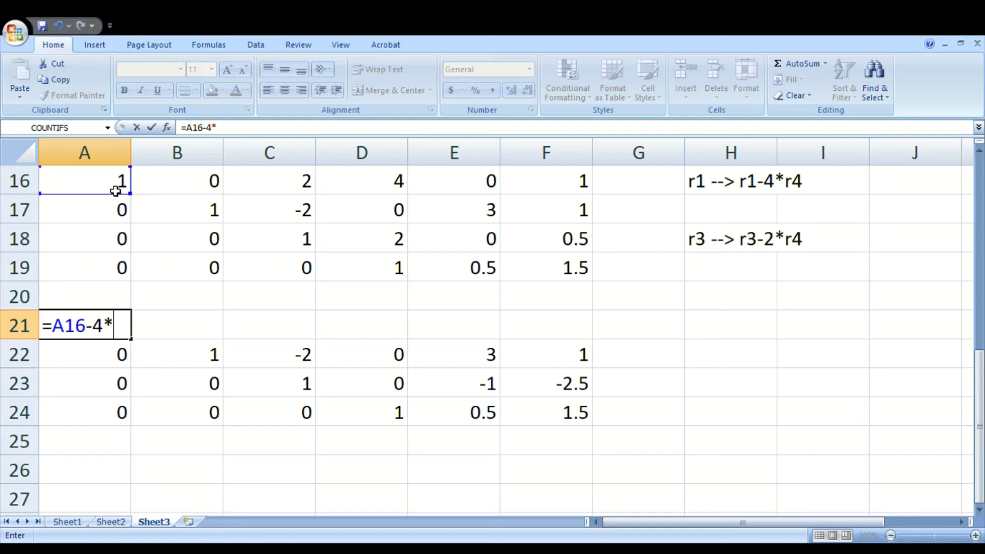
left_click(113, 271)
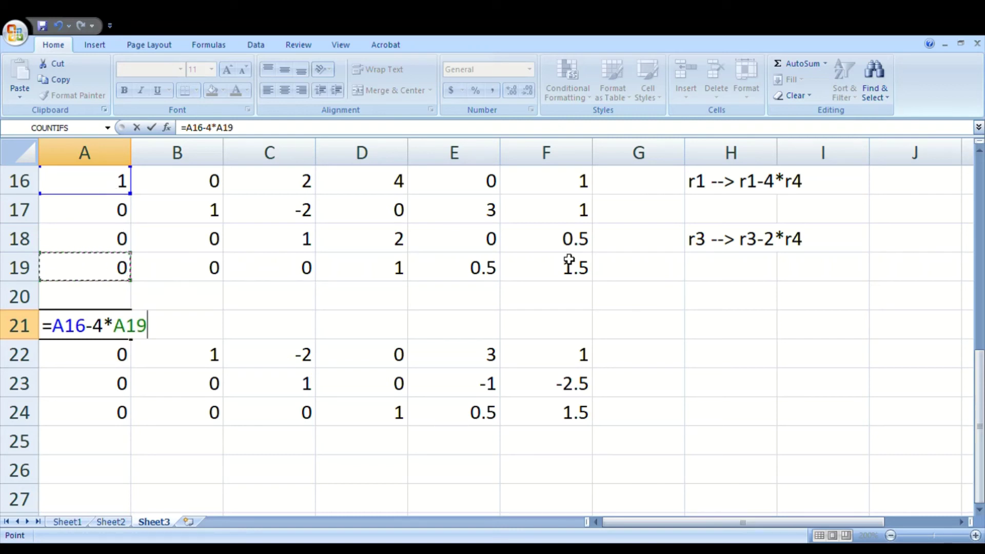
key("Return")
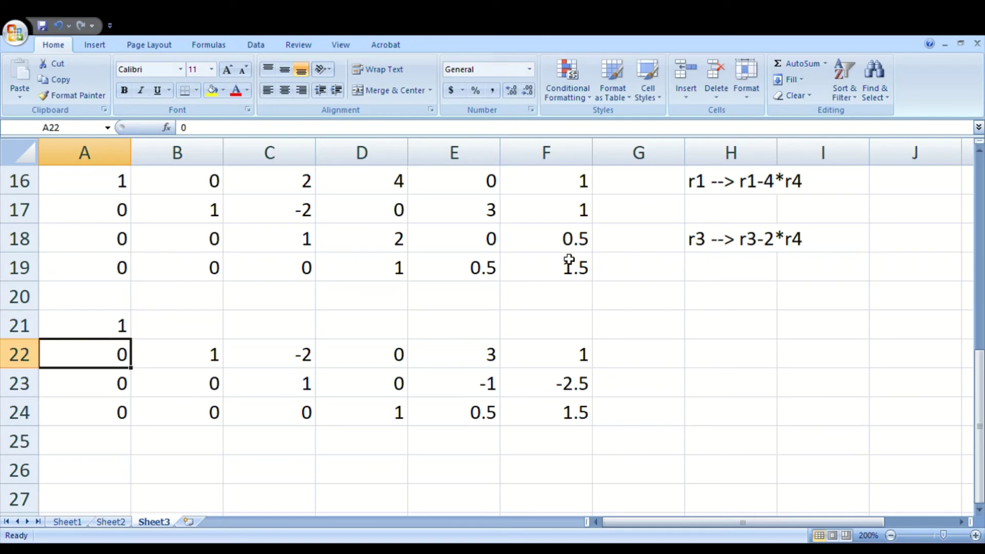
left_click(126, 336)
left_click_drag(133, 346, 589, 336)
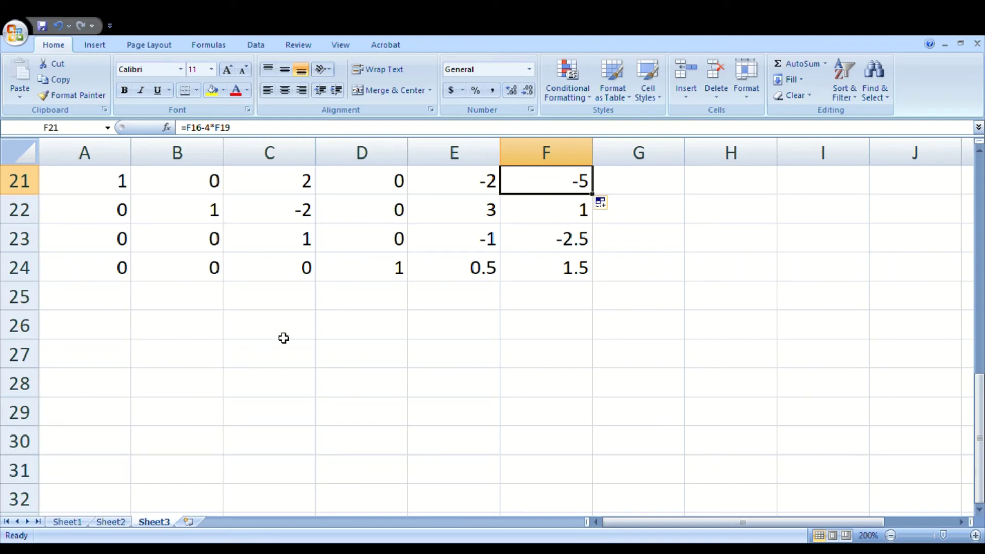
Verify the formulas in D24, C23, B22, A21 and C21:C22 of the new matrix.
left_click(402, 272)
left_click(267, 237)
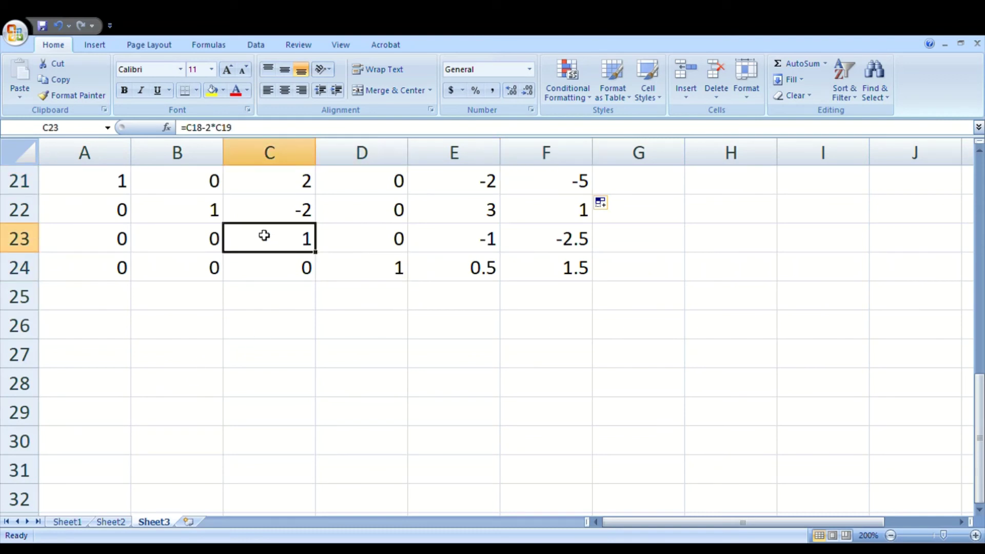
left_click(208, 212)
left_click(119, 188)
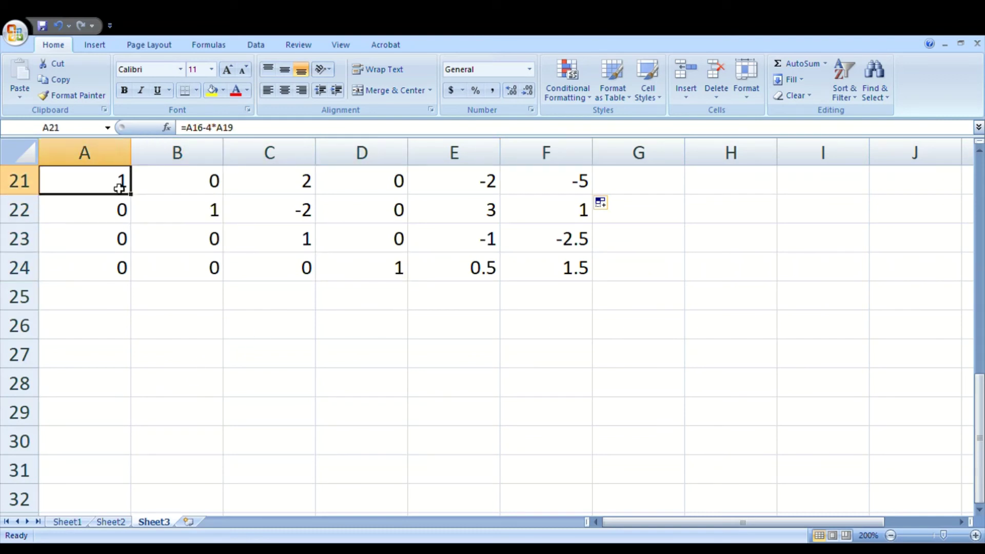
left_click(305, 239)
left_click_drag(306, 185, 304, 214)
left_click(306, 241)
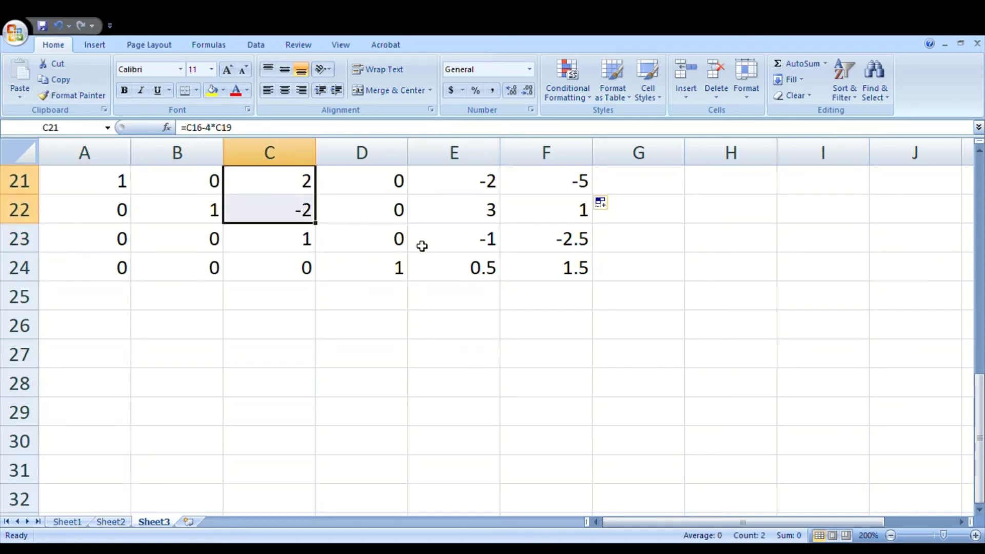
left_click(718, 182)
Label H21 with the row operation 'r1-->r1-2*r3'.
type("r")
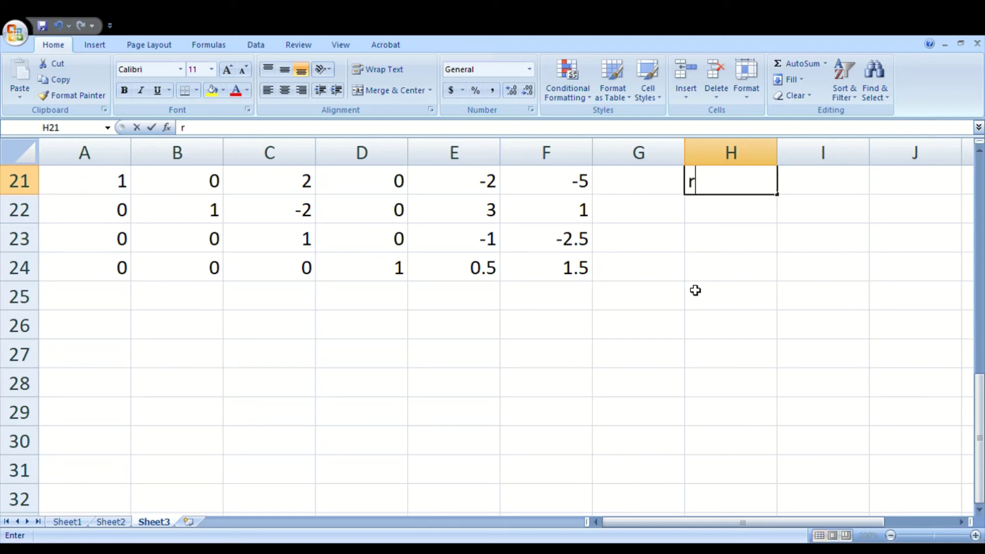
type("1")
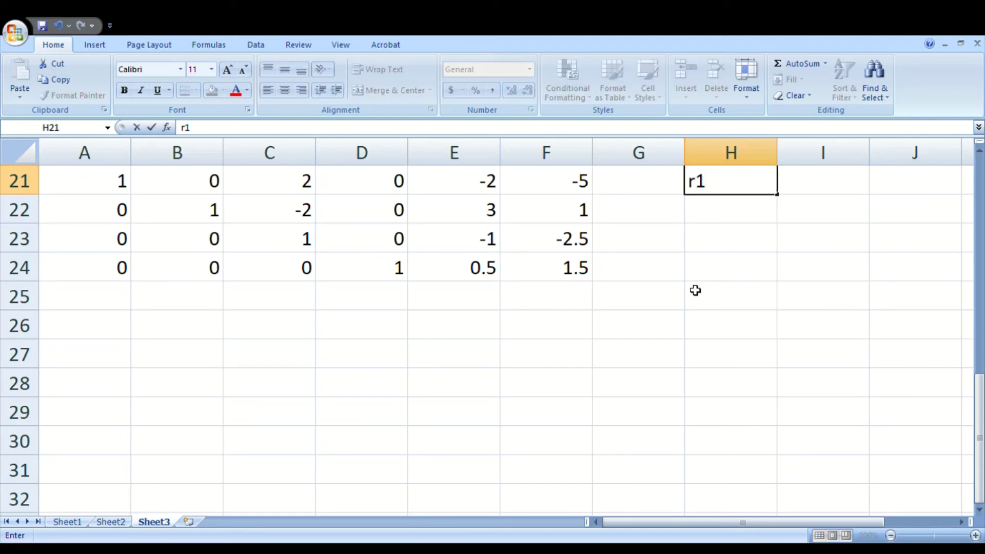
type("-->r1-2*r")
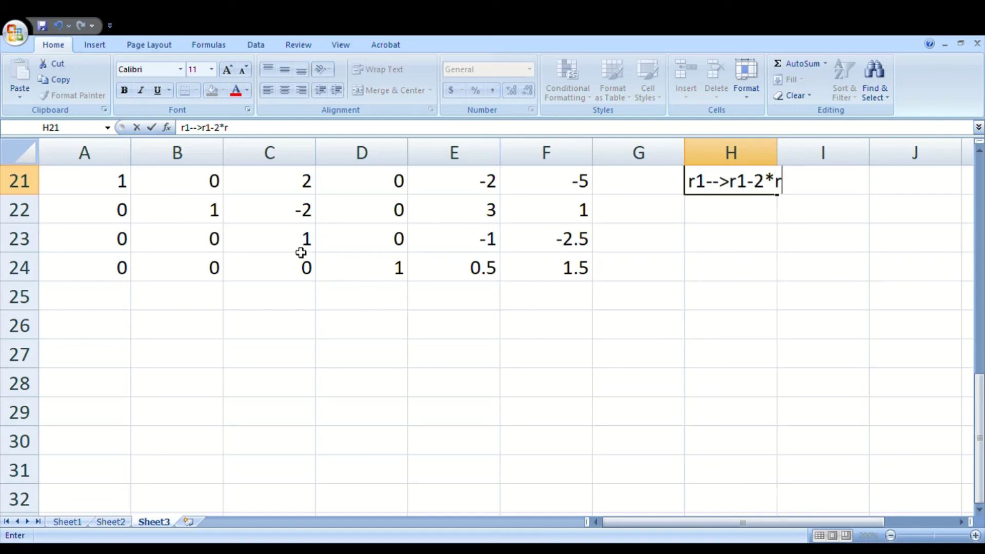
type("3")
left_click(120, 325)
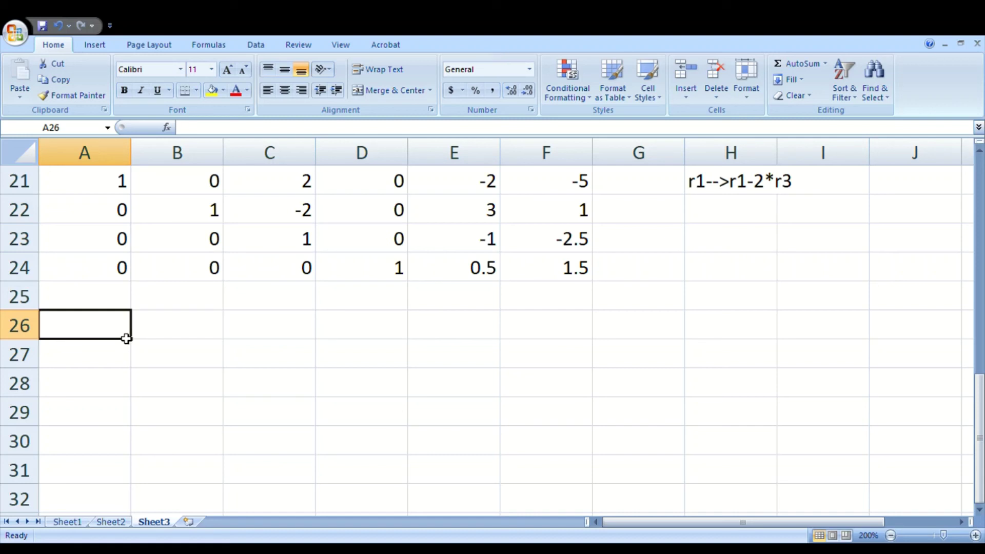
type("=")
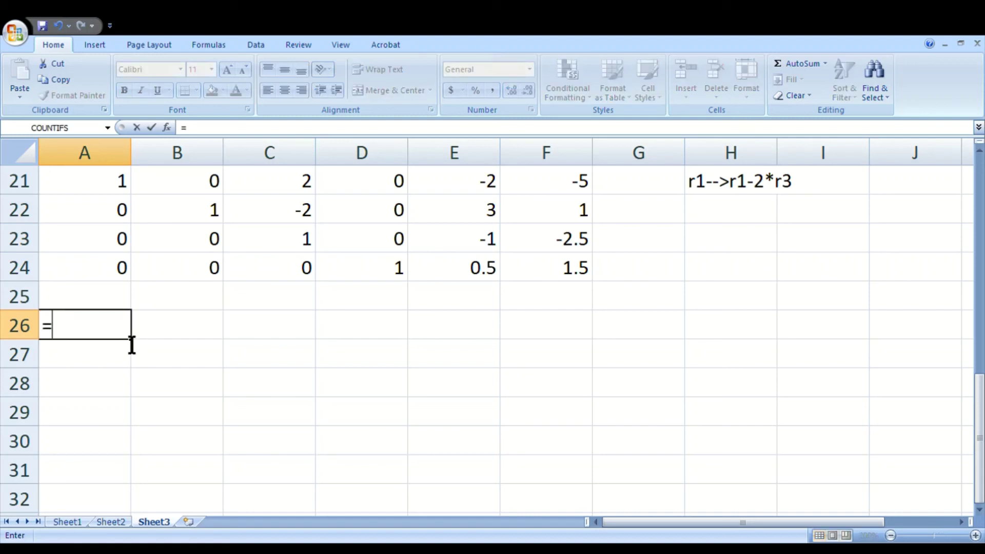
Enter =A21-2*A23 in A26 and fill it to F26, giving 1, 0, 0, 0, 0, 0.
left_click(114, 191)
type("-")
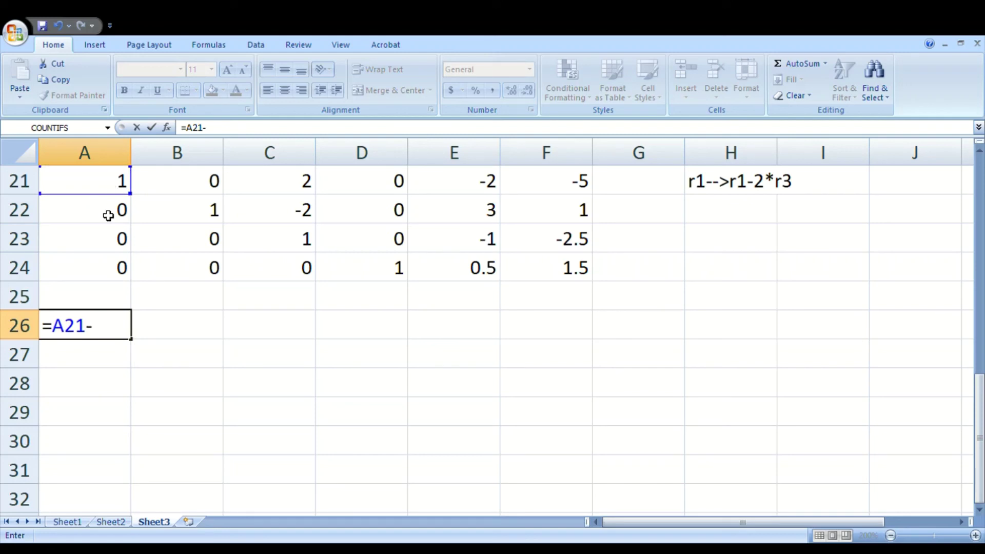
type("2*")
left_click(114, 251)
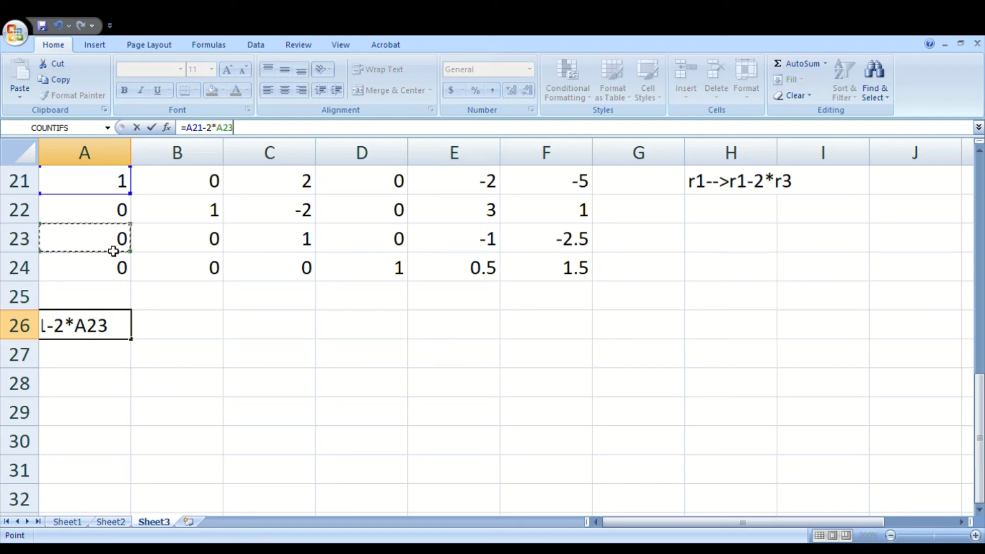
key("Return")
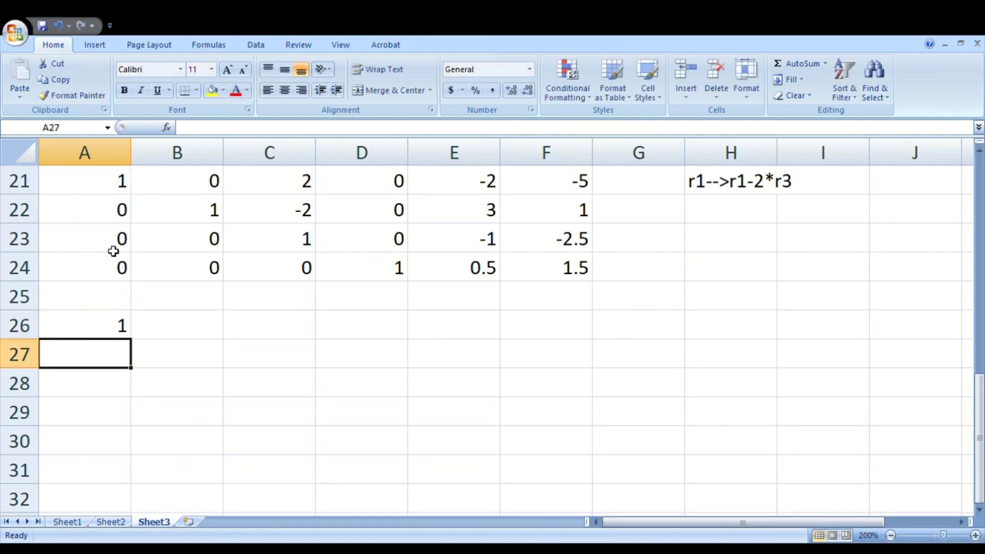
left_click(99, 326)
left_click_drag(132, 339, 571, 323)
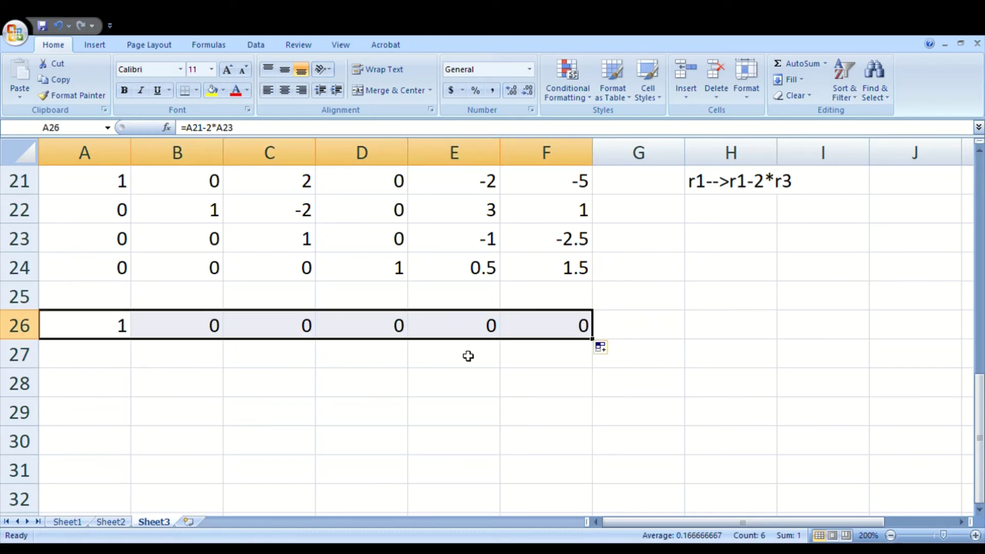
left_click(105, 359)
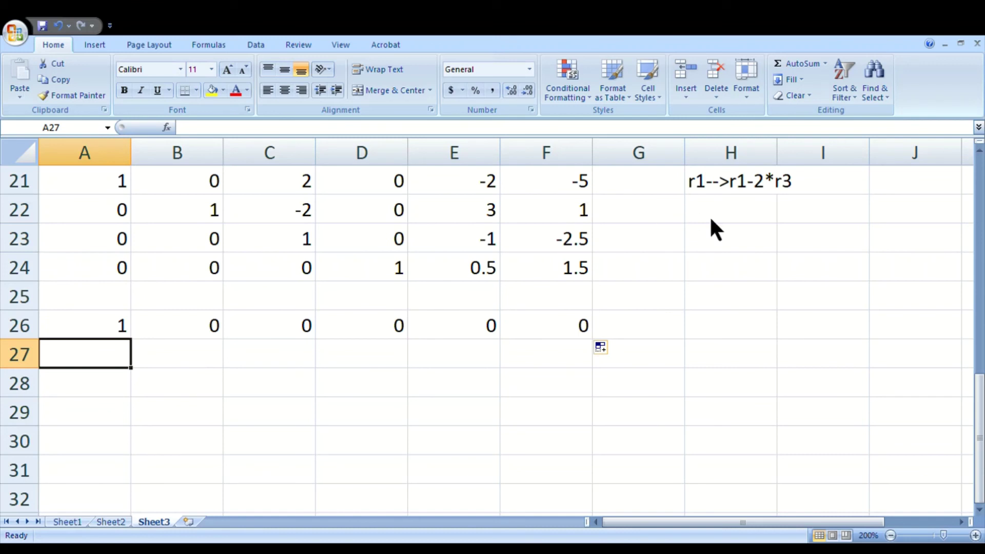
left_click(312, 217)
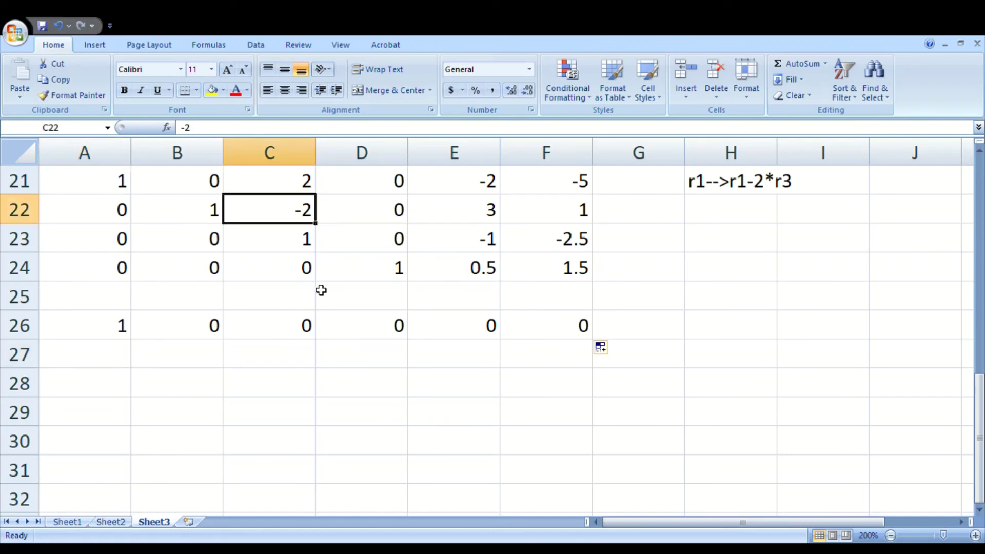
Label H22 with the row operation 'r2 --> r2 +2*r3'.
left_click(718, 209)
type("r2")
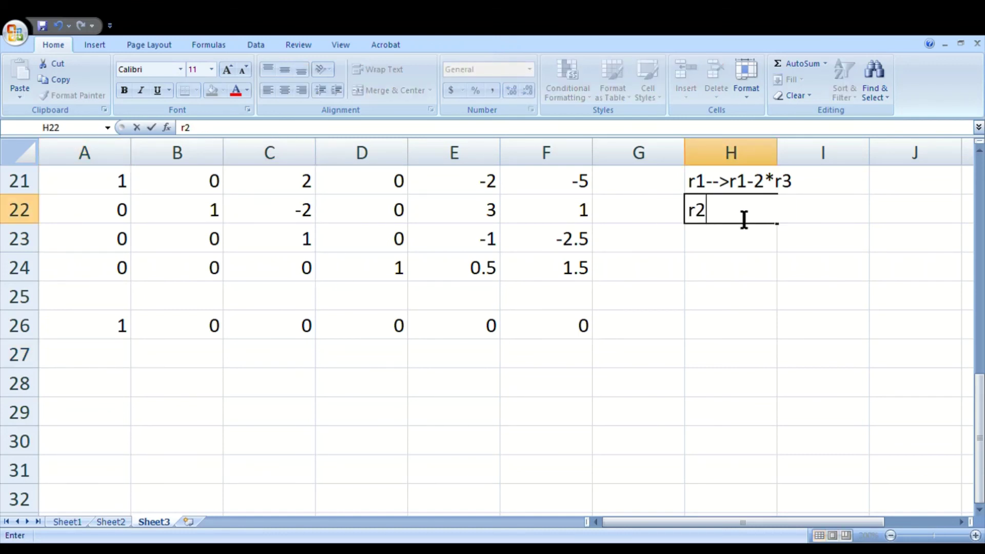
type(" --> r2 +2*")
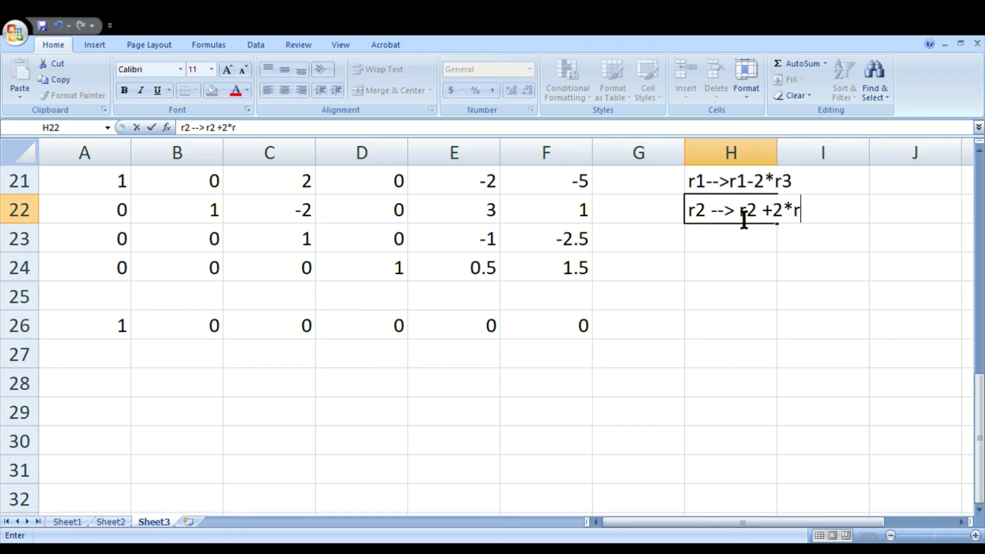
type("r3")
key("Return")
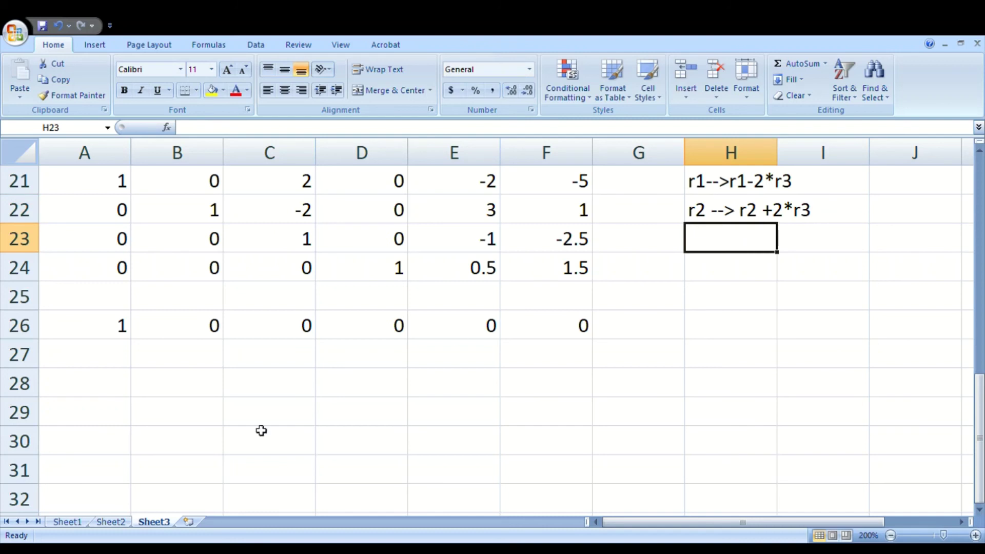
Enter =A22+2*A23 in A27 and fill it to F27, giving 0, 1, 0, 0, 1, -4.
left_click(120, 369)
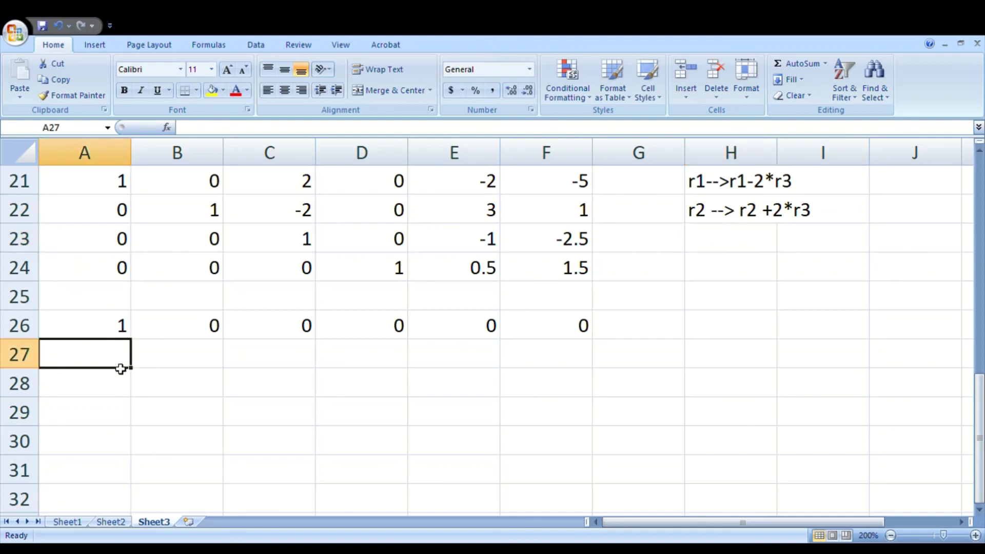
type("=")
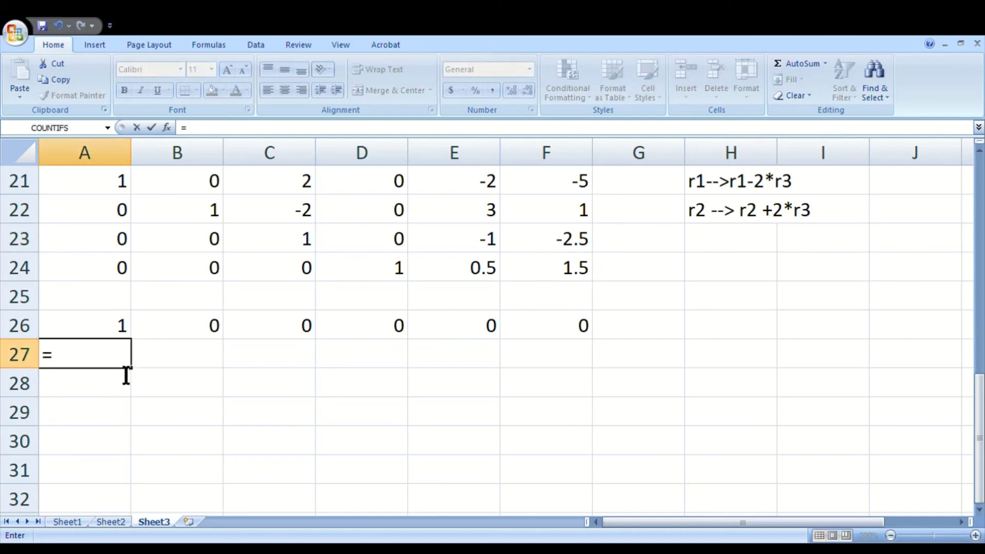
left_click(121, 210)
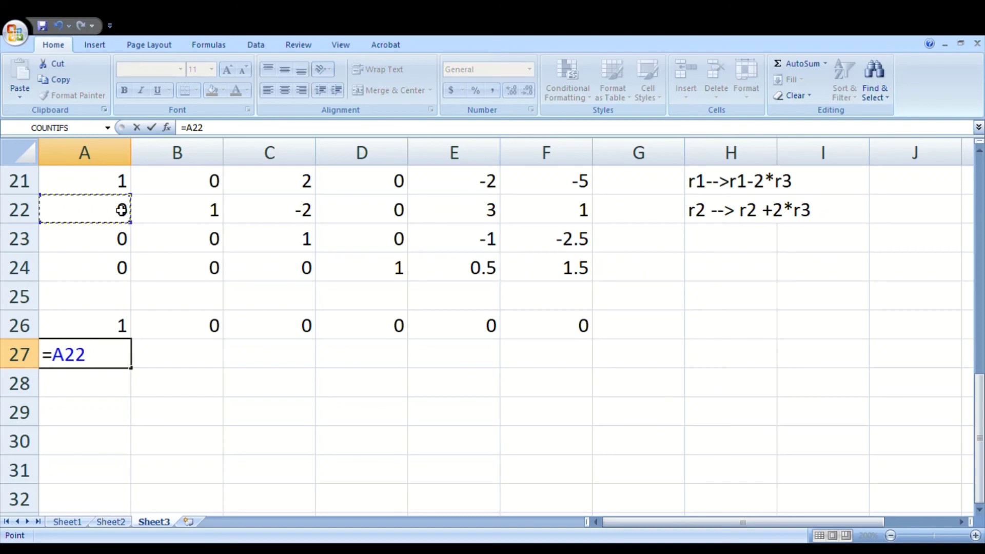
type("+2*")
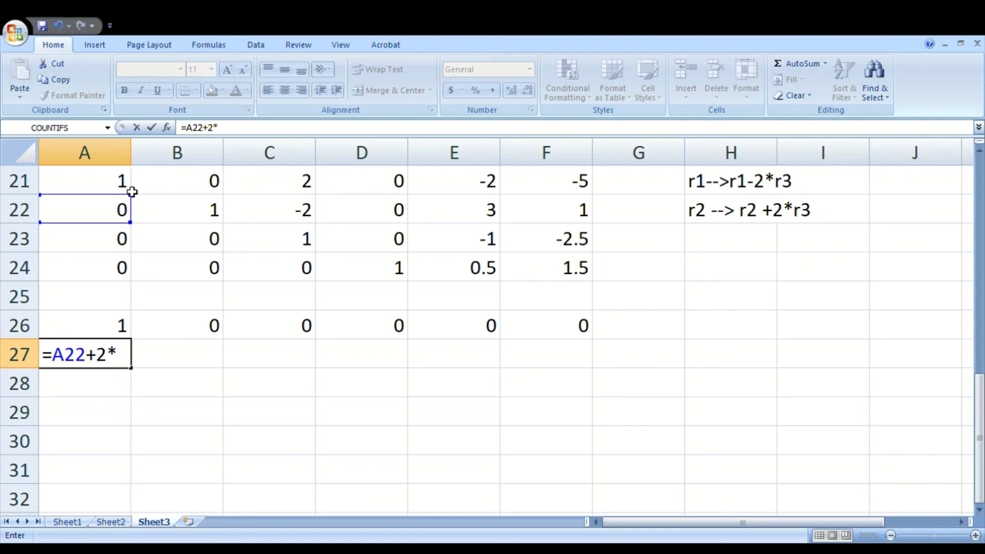
left_click(122, 244)
key("Return")
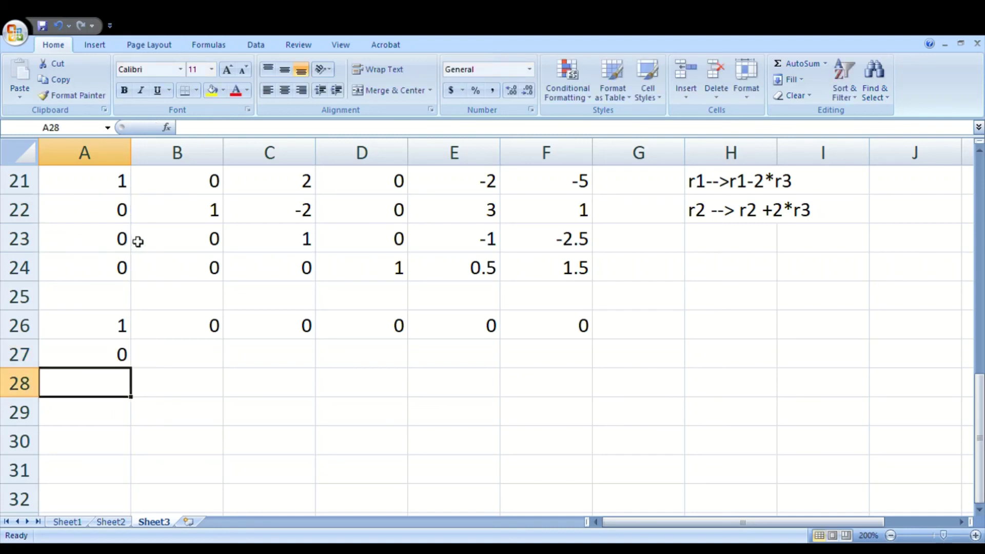
left_click(129, 366)
left_click_drag(131, 368, 581, 362)
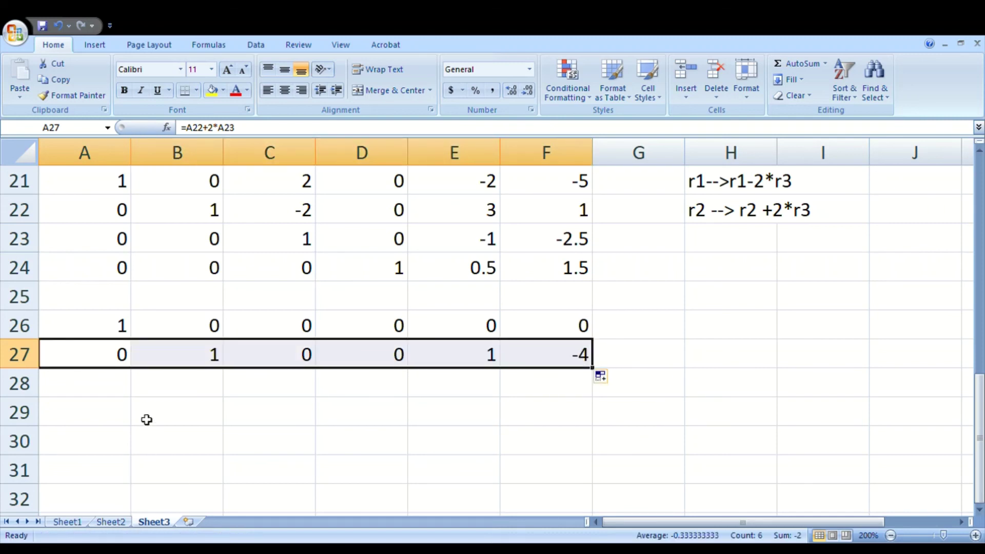
left_click(111, 390)
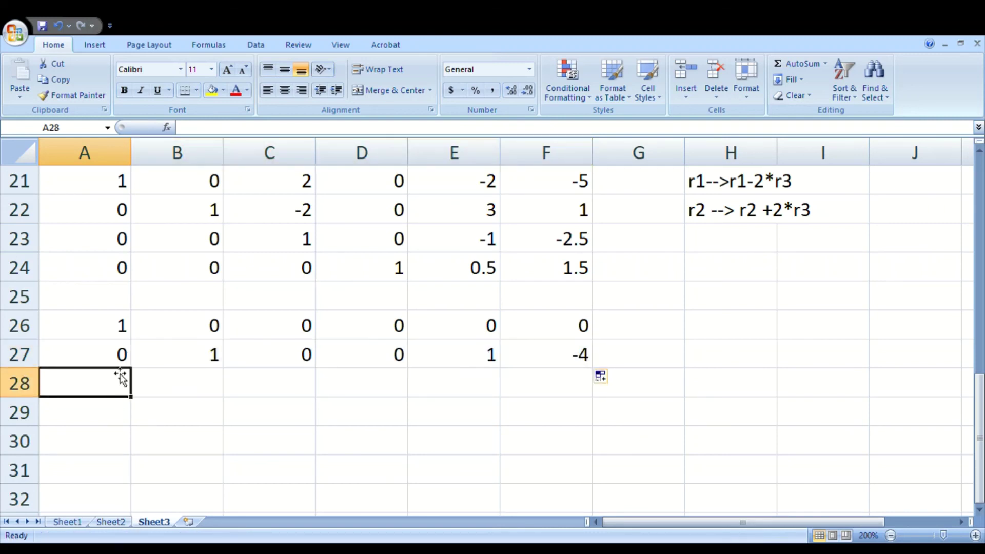
Copy rows 23–24 (A23:F24) into rows 28–29.
left_click_drag(99, 248, 567, 267)
key("ctrl+c")
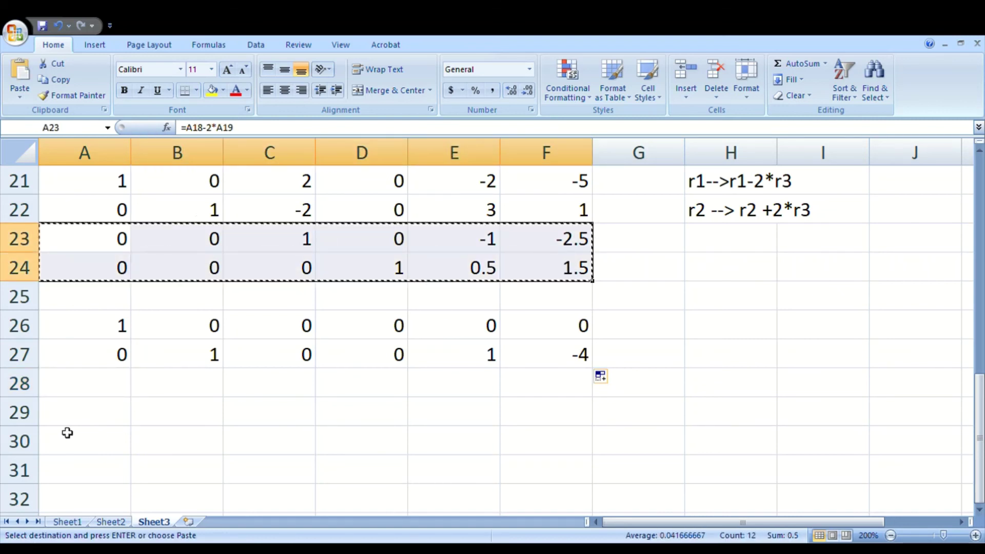
left_click(113, 390)
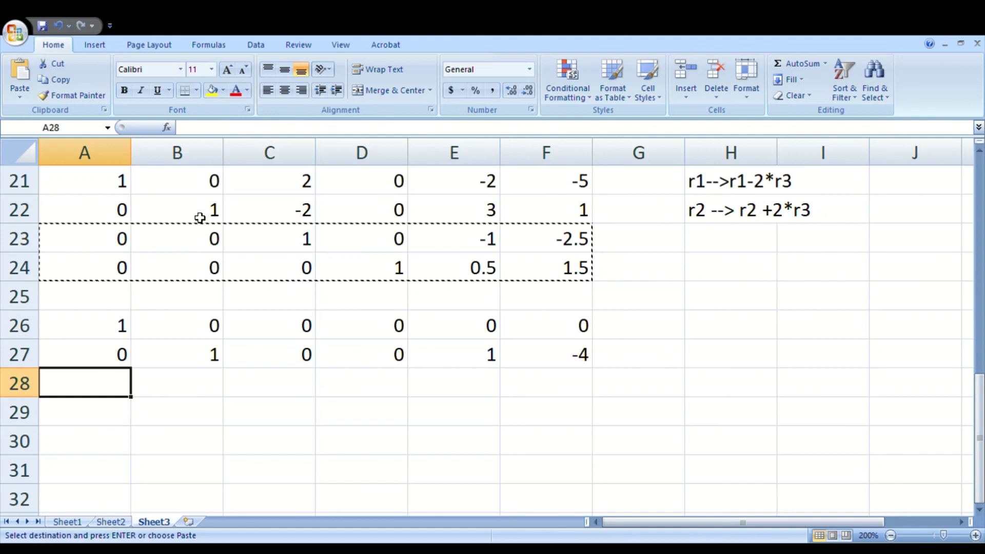
key("ctrl+v")
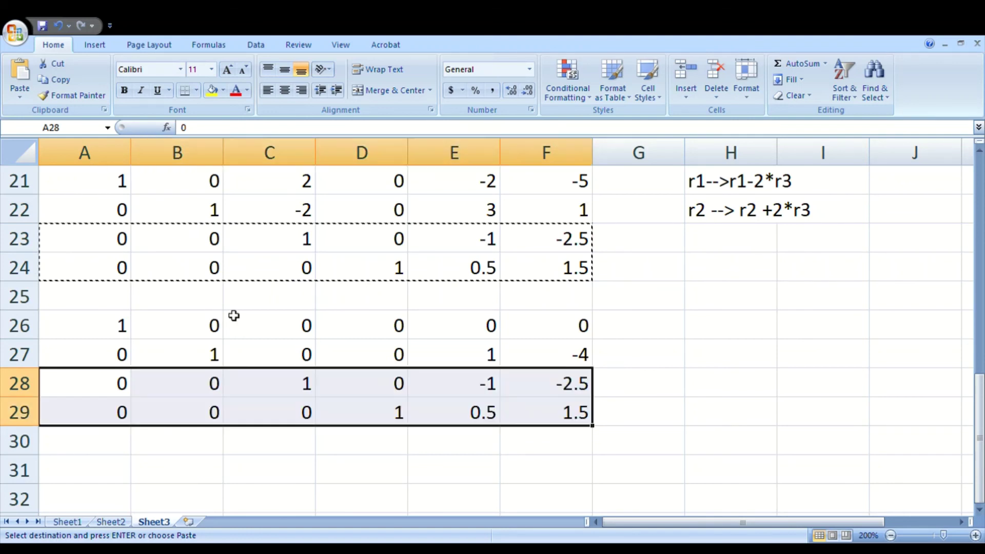
left_click(719, 334)
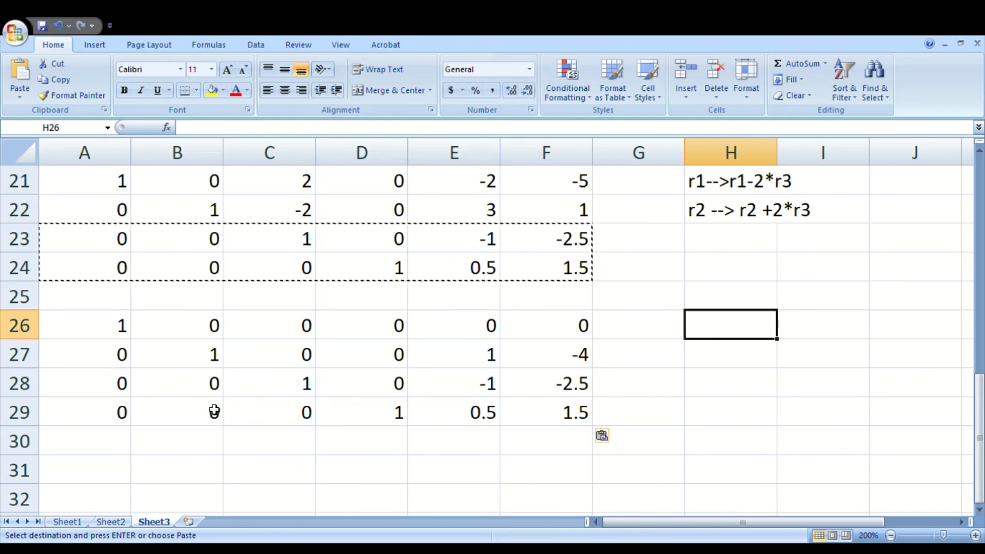
Check the pivots A26, B27, C28, D29 and the zeros around them in the final matrix.
left_click(126, 333)
left_click(189, 354)
left_click(286, 388)
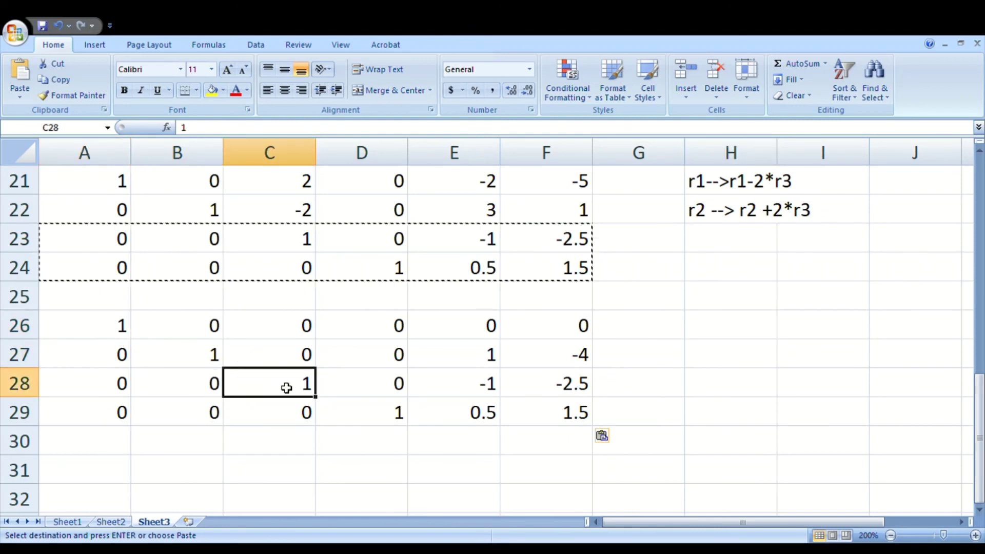
left_click(364, 402)
left_click_drag(210, 337, 264, 323)
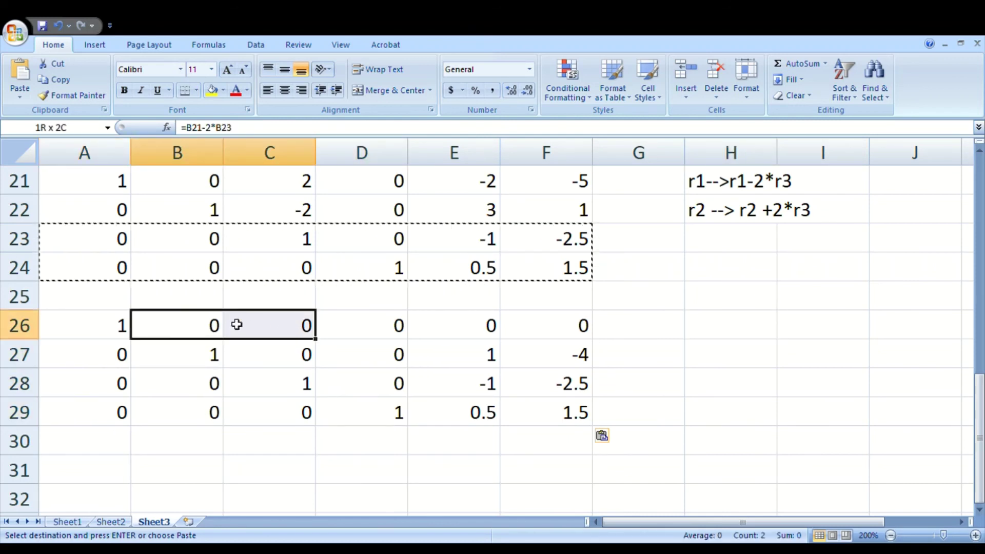
left_click(213, 321)
left_click(296, 336)
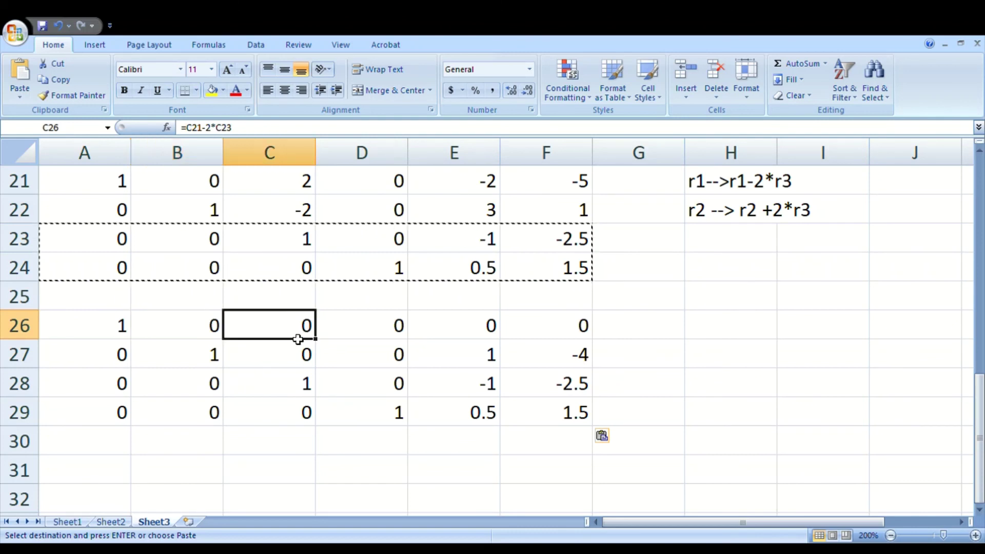
left_click_drag(297, 339, 298, 357)
left_click_drag(388, 331, 384, 378)
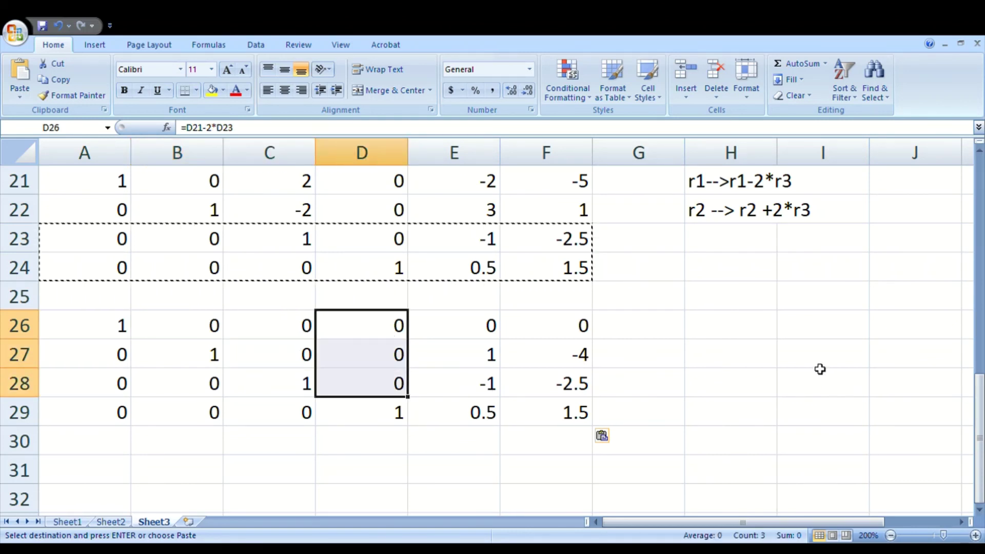
Label the final matrix 'RREF' in H27.
left_click(732, 356)
type("RREF")
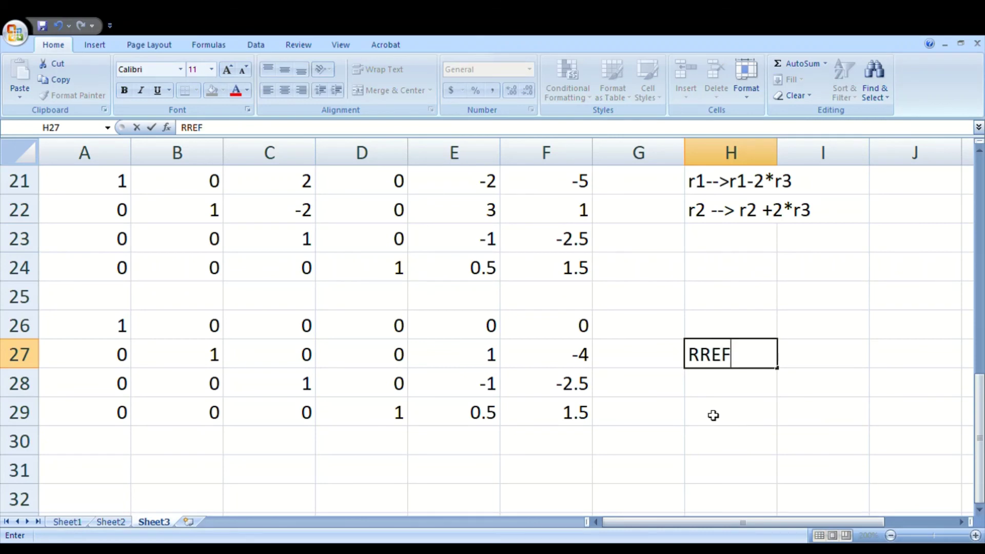
left_click(723, 396)
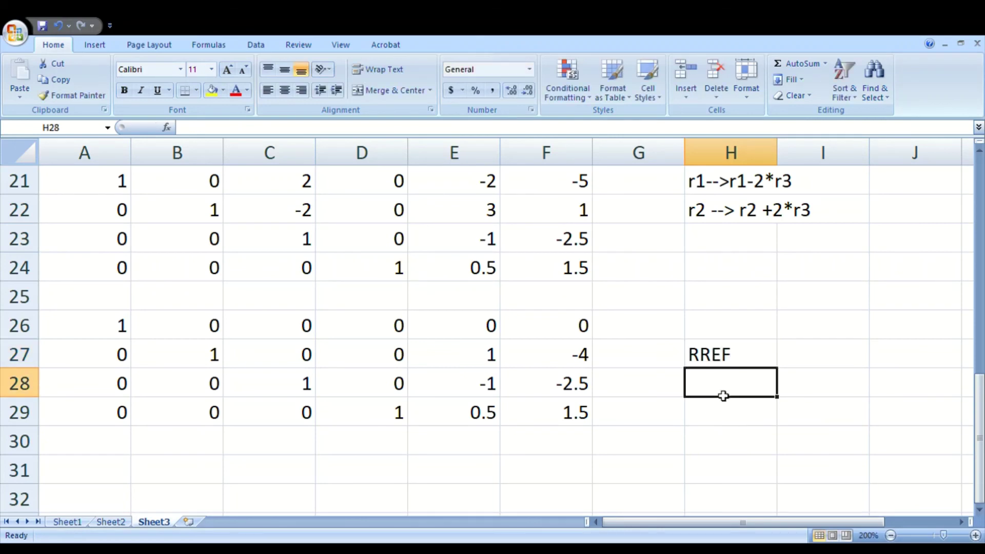